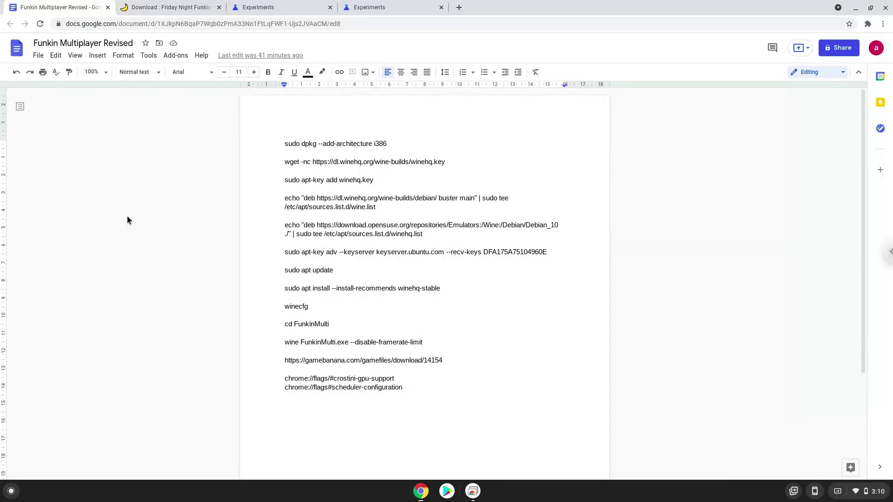
# Set the Crostini GPU Support flag to Enabled in the Chrome experiments.
pyautogui.click(293, 10)
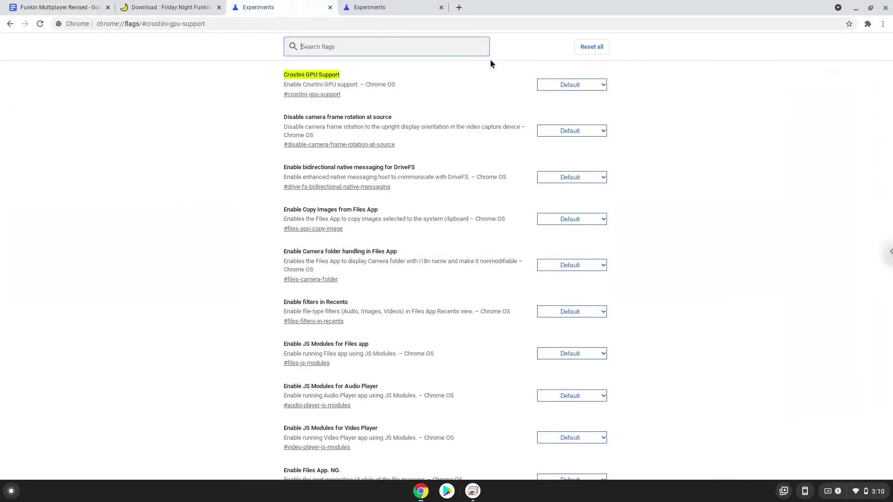
pyautogui.click(564, 86)
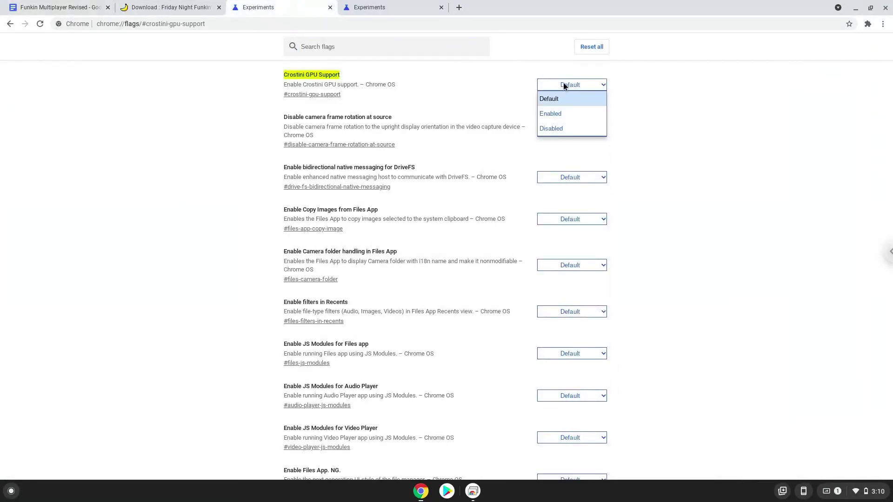
pyautogui.click(560, 114)
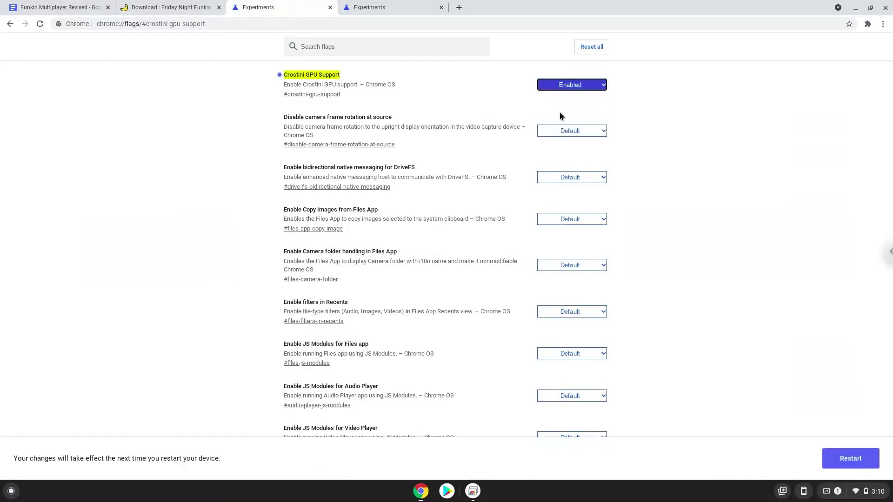
# Set the Scheduler Configuration flag to "Enables Hyper-Threading on relevant CPUs" and restart the device.
pyautogui.click(402, 12)
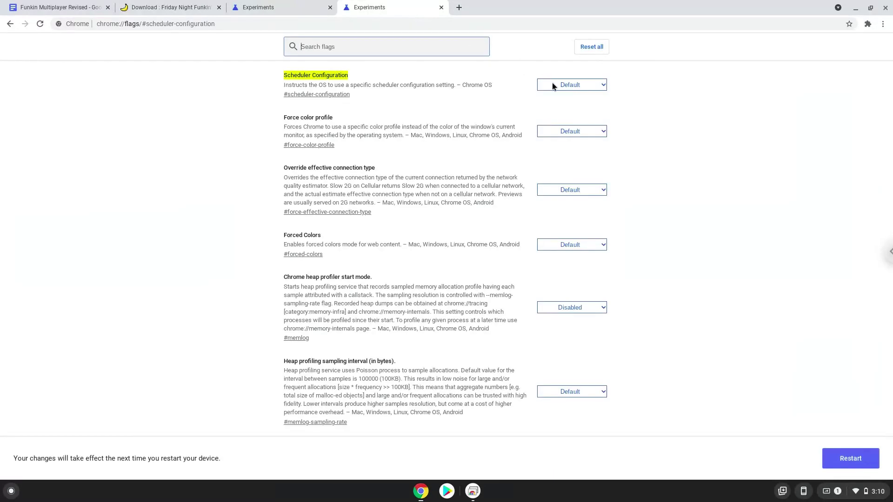
pyautogui.click(553, 85)
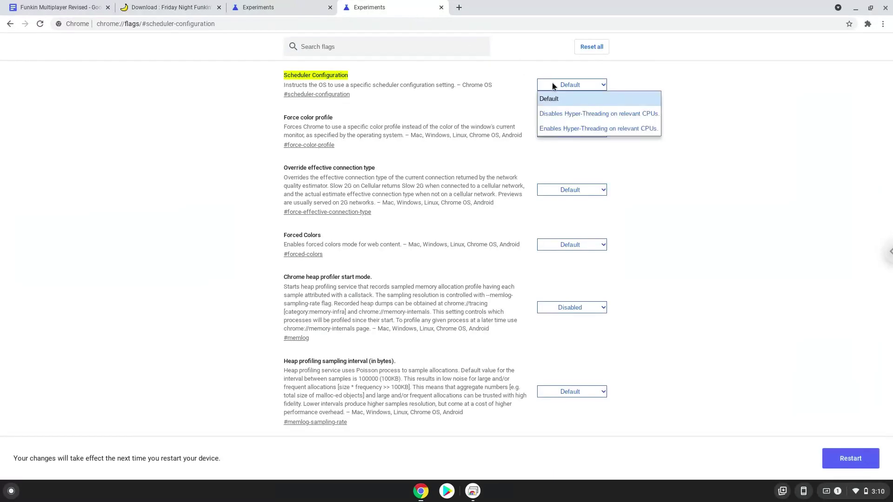
pyautogui.click(557, 129)
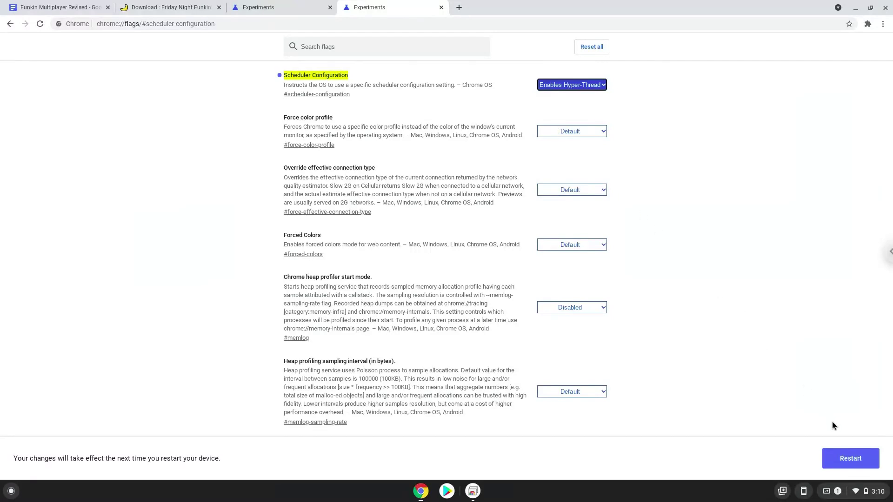
pyautogui.click(857, 466)
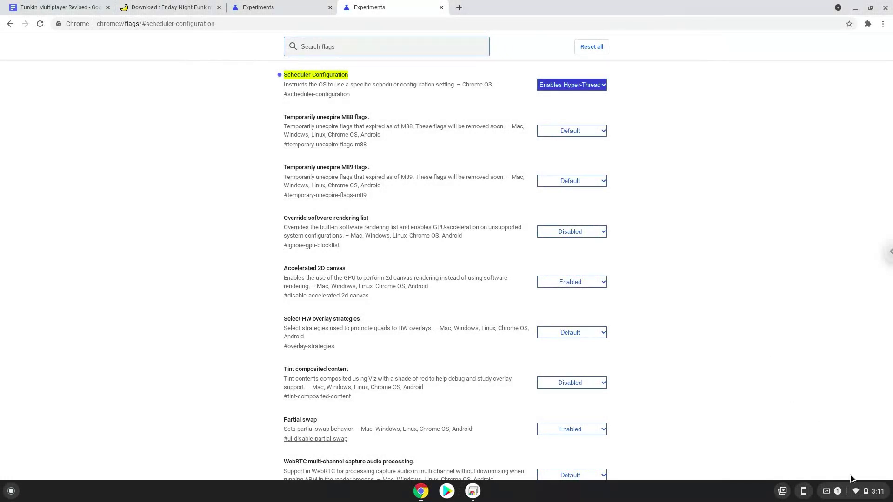
# Install the Linux development environment (Beta) from the Chrome OS developer settings, then close the new terminal and the settings.
pyautogui.click(858, 495)
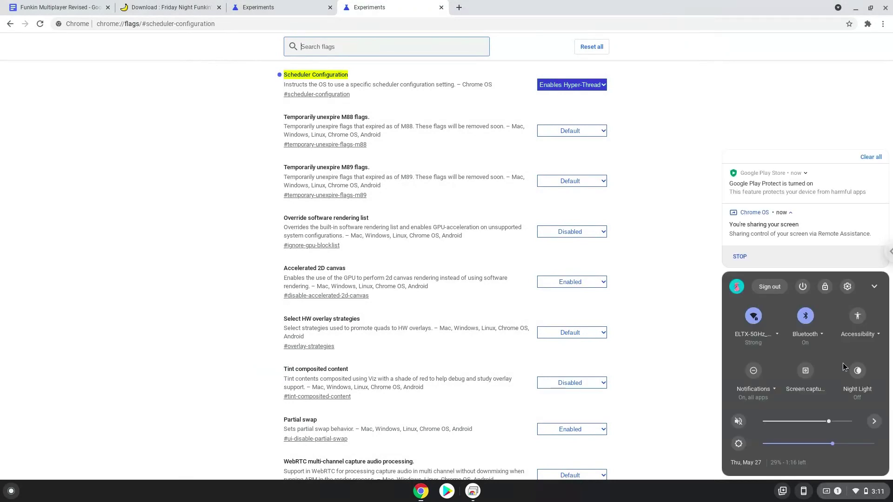
pyautogui.click(846, 287)
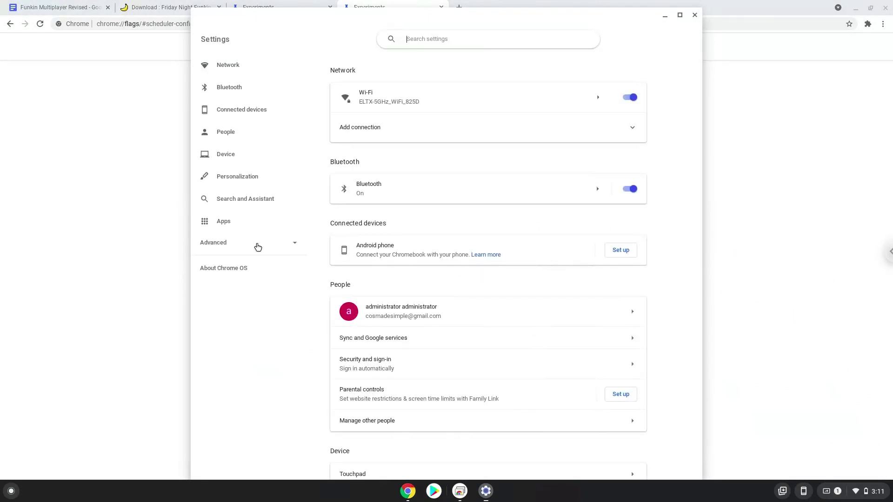
pyautogui.click(257, 247)
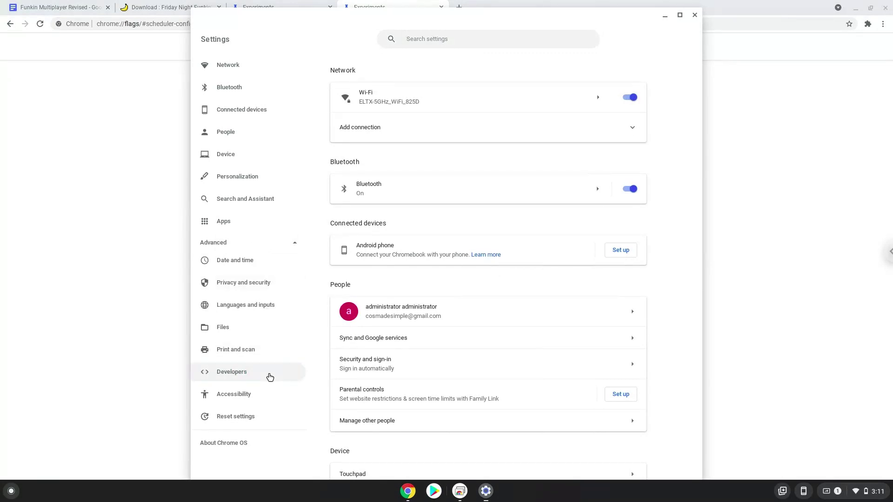
pyautogui.click(270, 377)
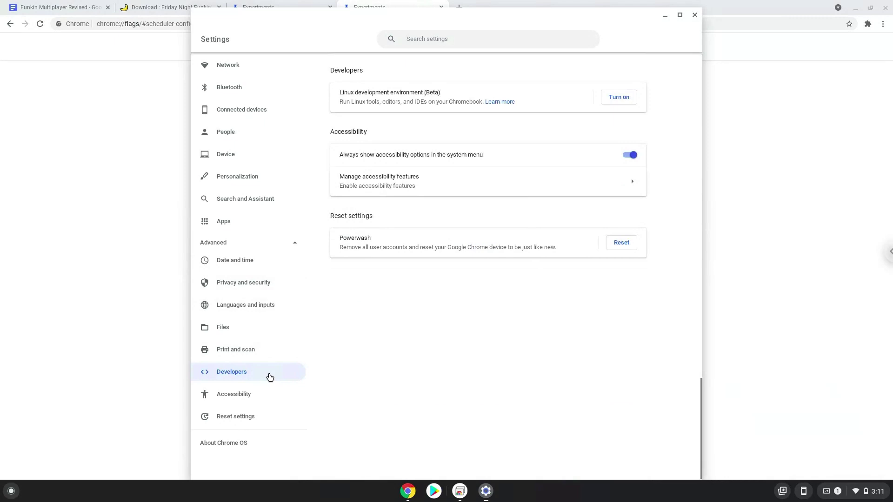
pyautogui.click(619, 97)
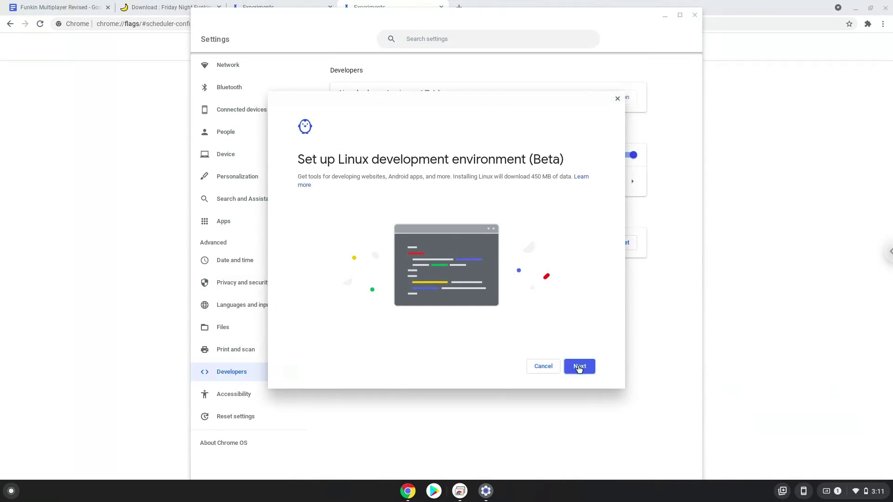
pyautogui.click(579, 367)
pyautogui.click(579, 367)
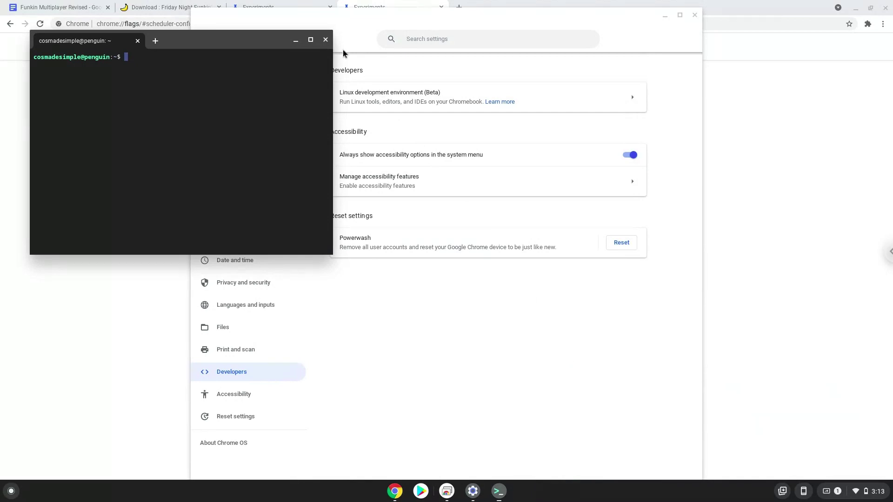
pyautogui.click(325, 40)
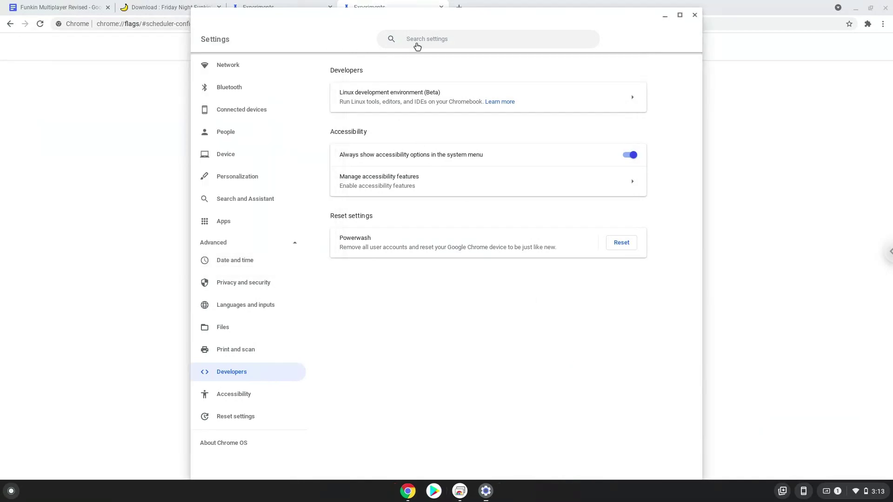
pyautogui.click(695, 15)
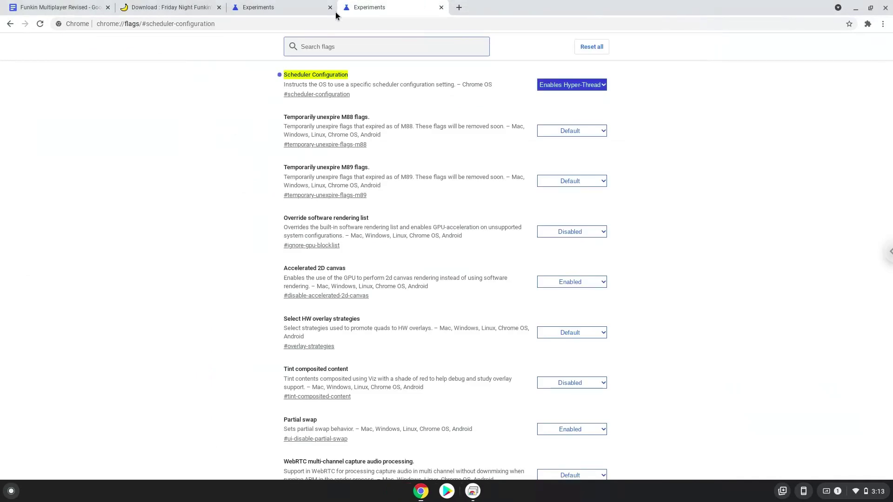
# Download funkinmulti-windows64.rar from the Friday Night Funkin' Multiplayer page on GameBanana.
pyautogui.click(177, 10)
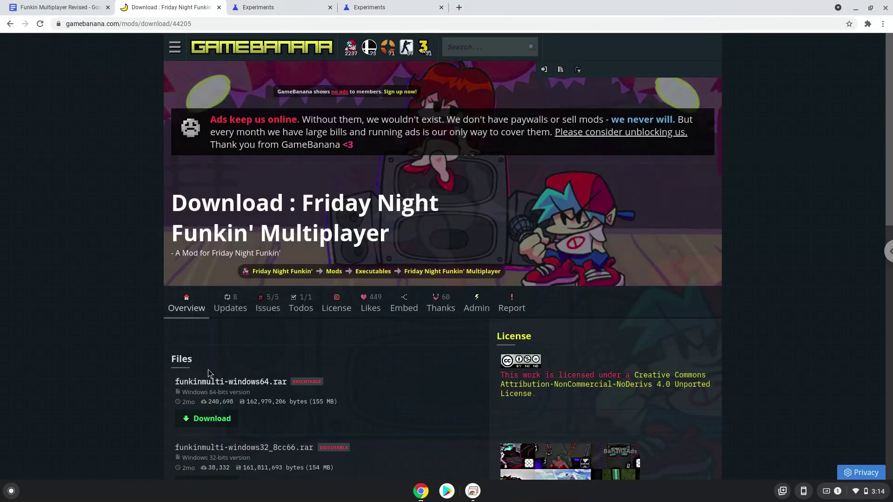
pyautogui.click(215, 421)
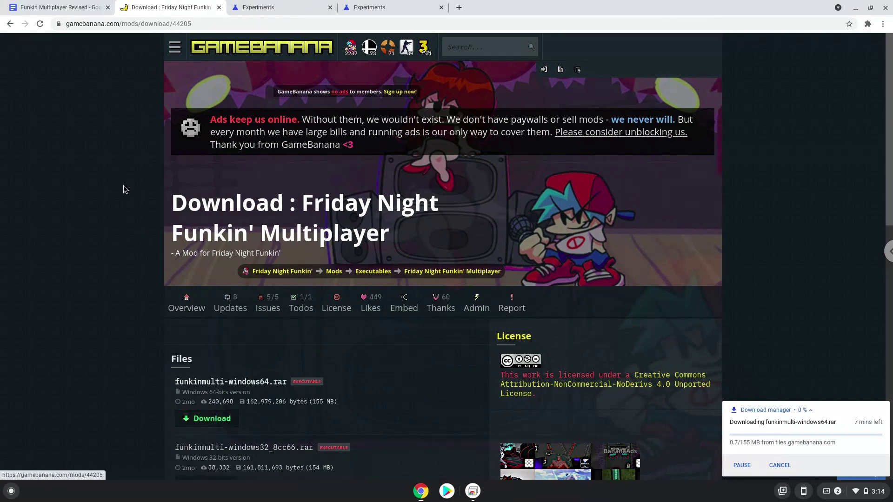
# Copy the command "sudo dpkg --add-architecture i386" from the Funkin Multiplayer Revised document.
pyautogui.click(51, 7)
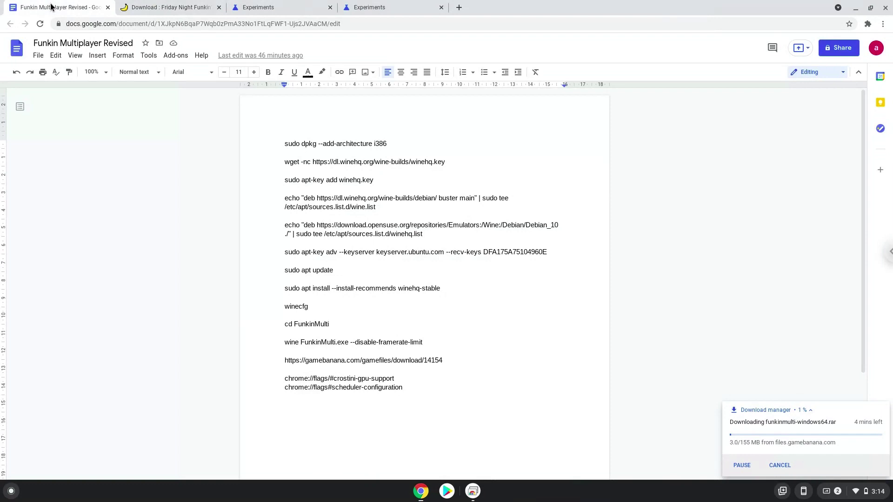
pyautogui.tripleClick(309, 143)
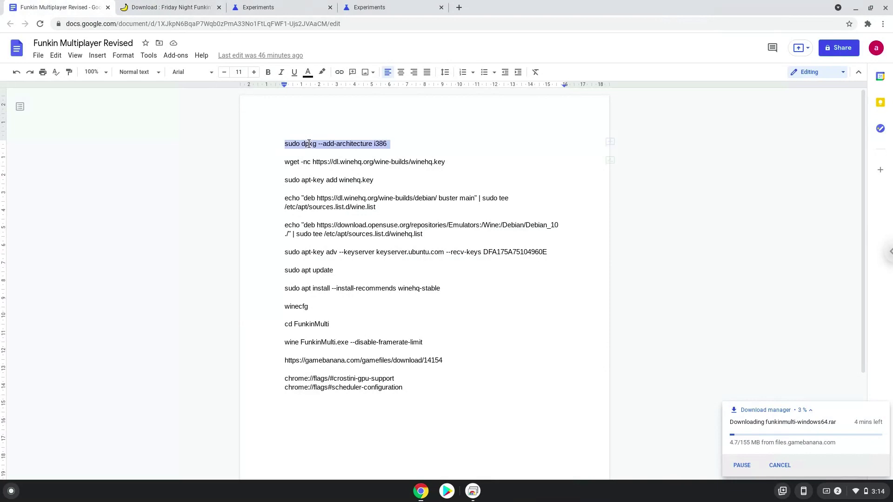
pyautogui.rightClick(309, 144)
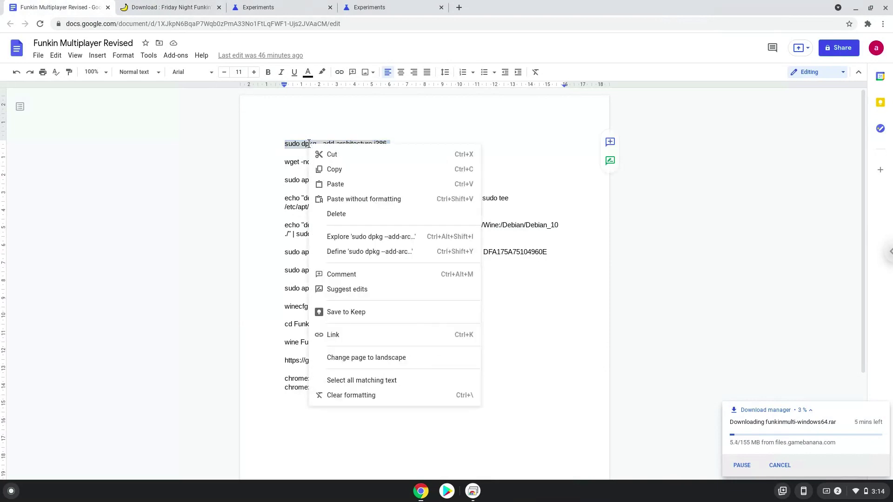
pyautogui.click(334, 170)
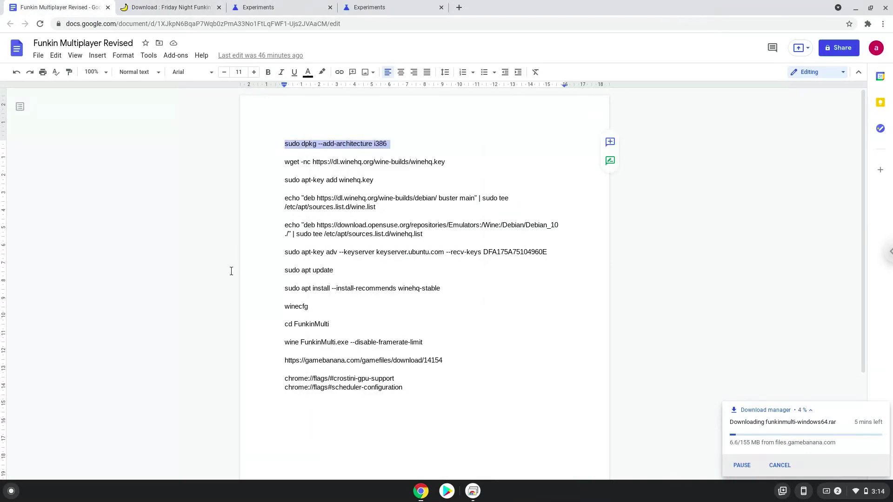
# Open the Terminal app, maximize it and run the copied command "sudo dpkg --add-architecture i386".
pyautogui.click(12, 492)
pyautogui.write('te')
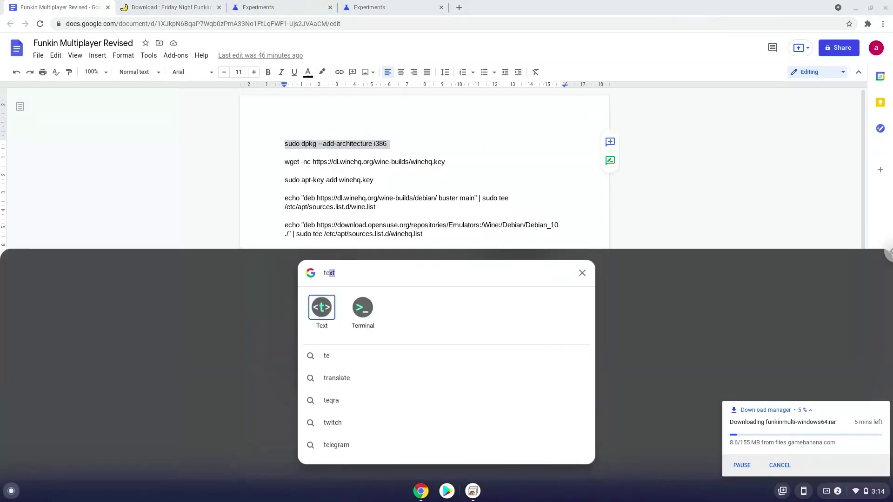
pyautogui.write('r')
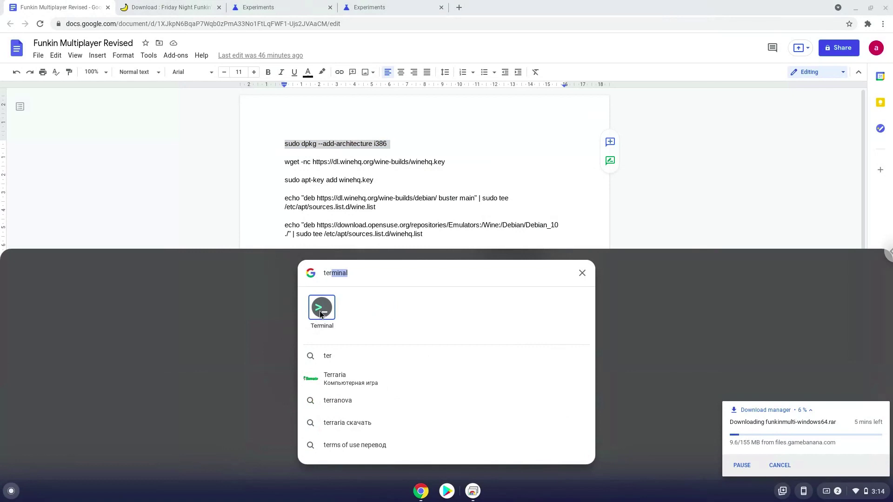
pyautogui.click(320, 314)
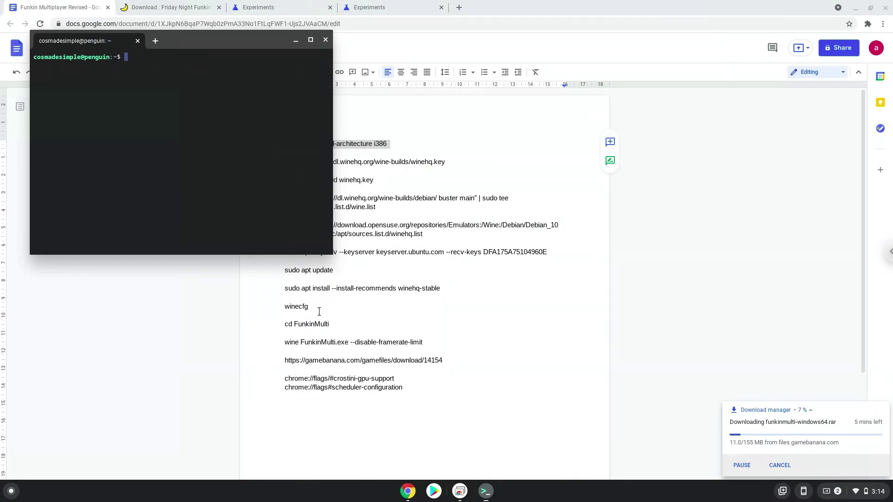
pyautogui.doubleClick(210, 45)
pyautogui.hotkey('ctrl', 'shift', 'v')
pyautogui.press('Return')
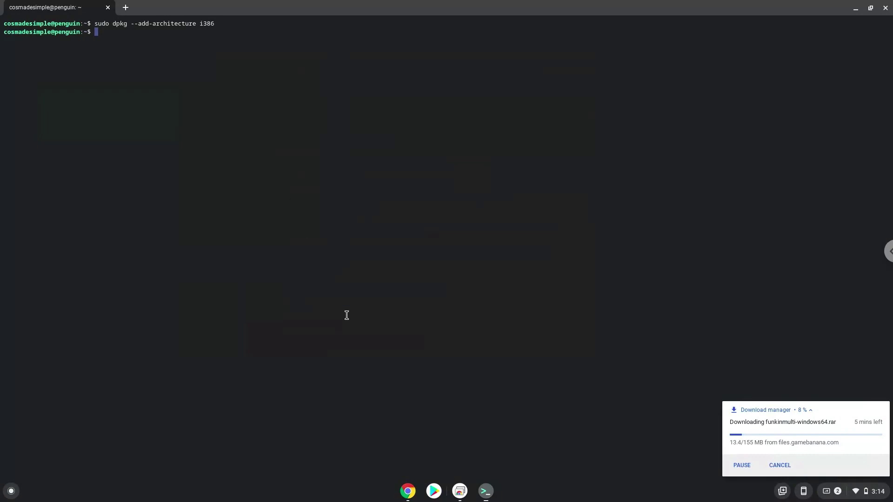
pyautogui.click(408, 491)
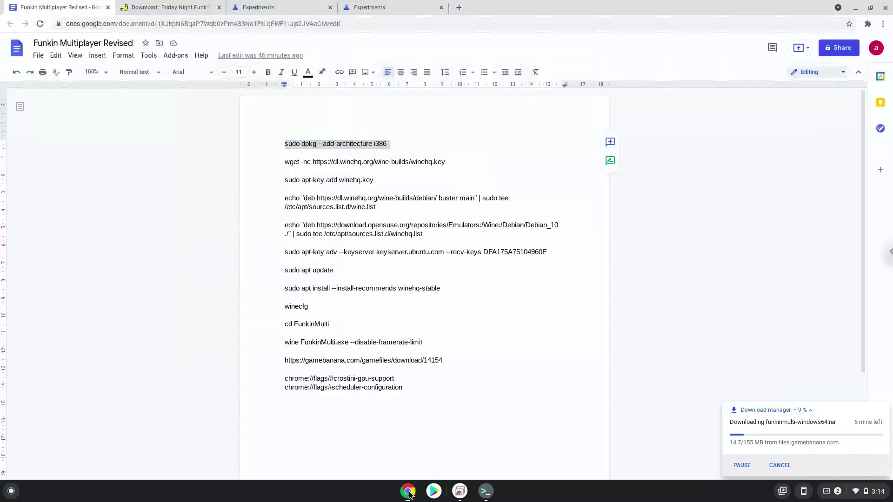
pyautogui.tripleClick(318, 161)
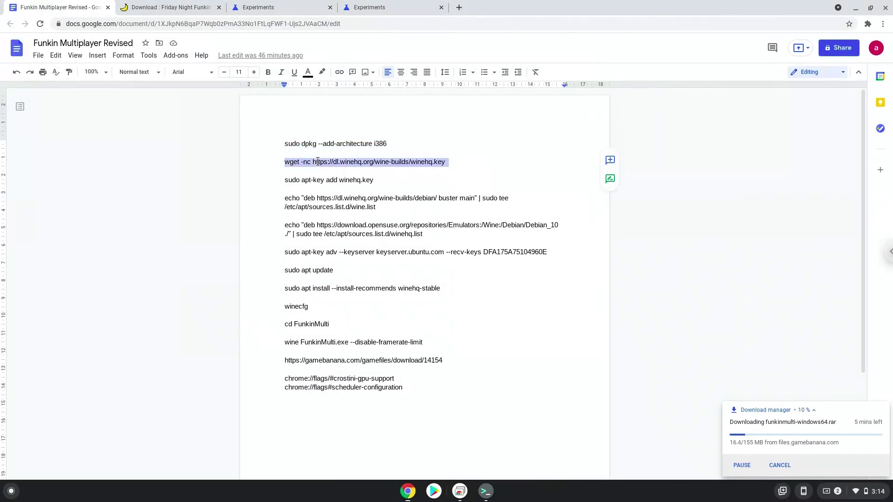
pyautogui.rightClick(318, 161)
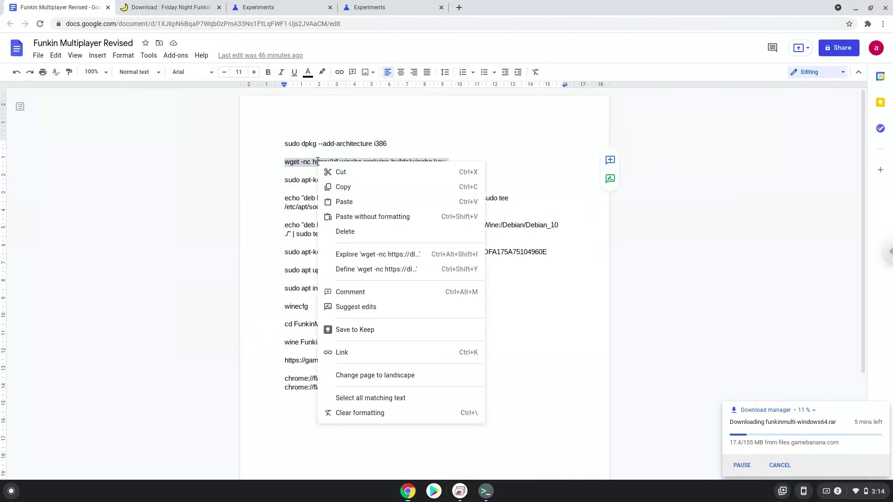
pyautogui.click(340, 188)
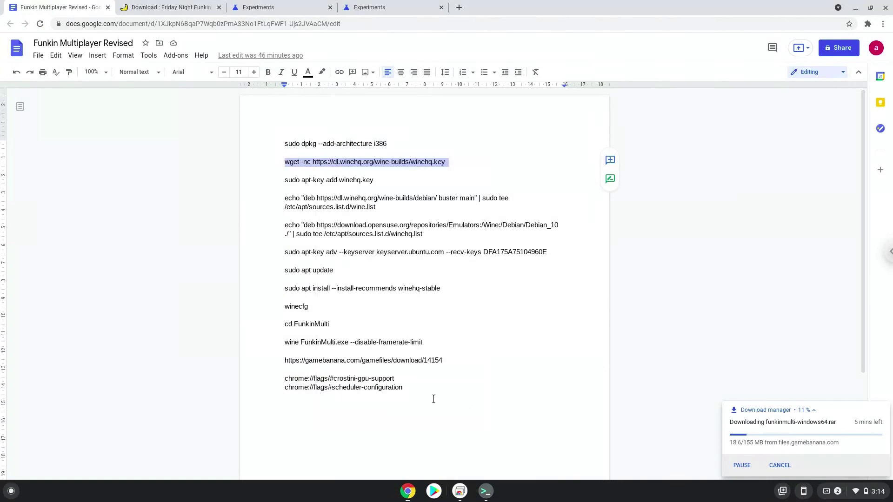
pyautogui.click(486, 491)
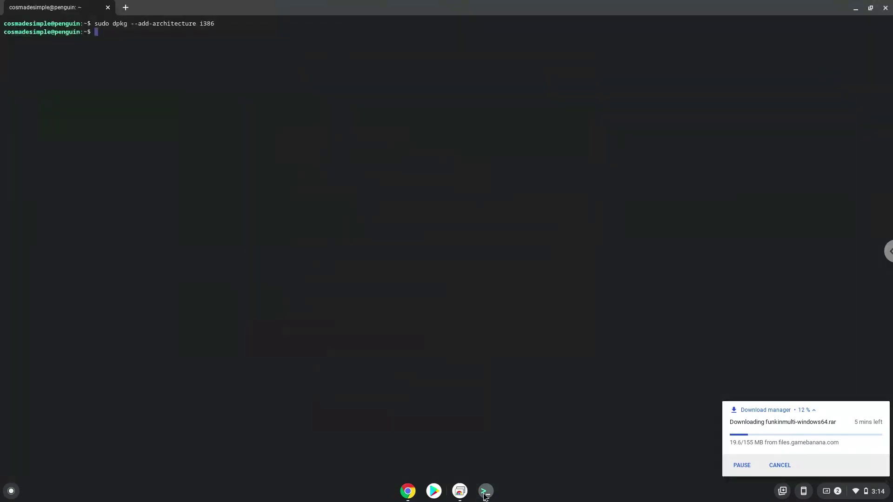
pyautogui.hotkey('ctrl', 'shift', 'v')
pyautogui.press('Return')
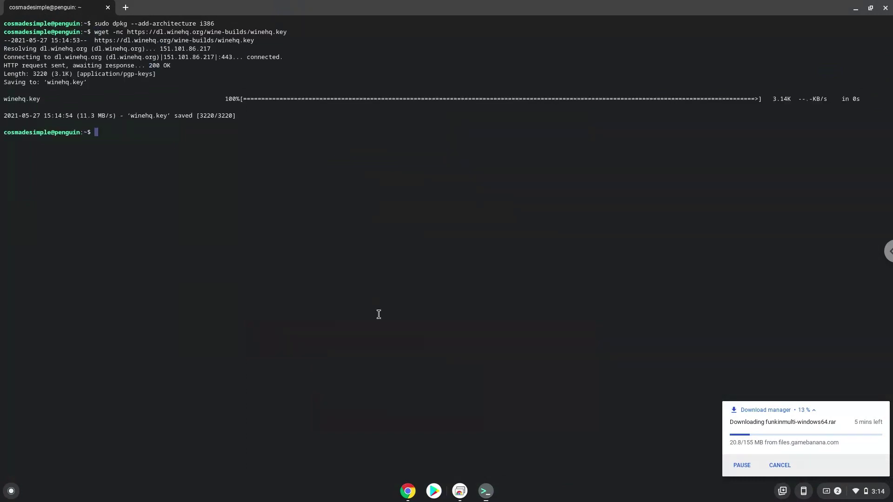
# Copy "sudo apt-key add winehq.key" from the document in Chrome and run it in Terminal.
pyautogui.click(408, 491)
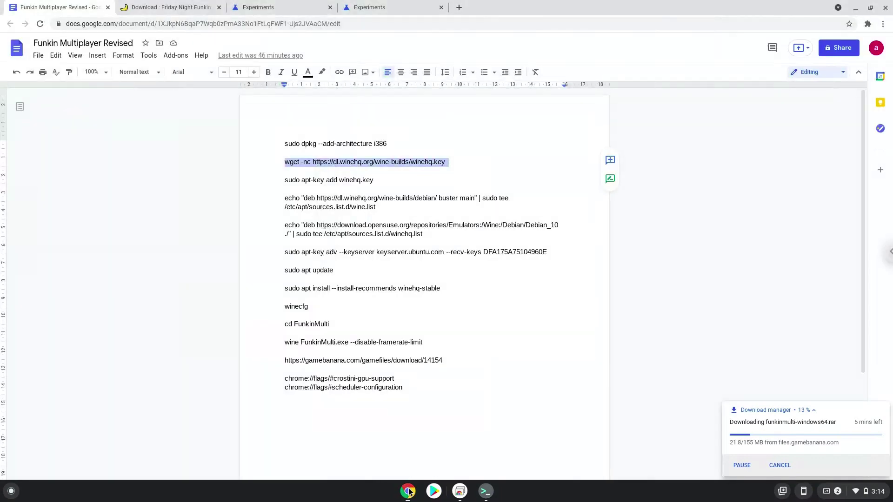
pyautogui.tripleClick(293, 181)
pyautogui.rightClick(293, 180)
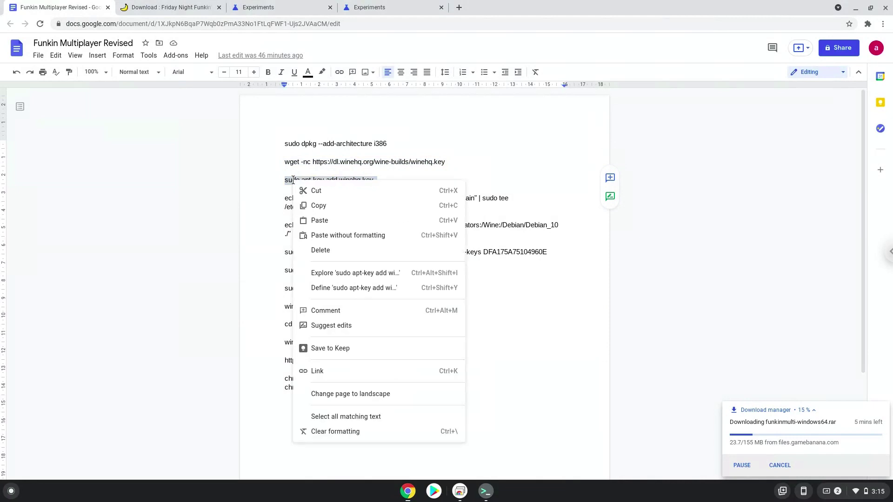
pyautogui.click(310, 206)
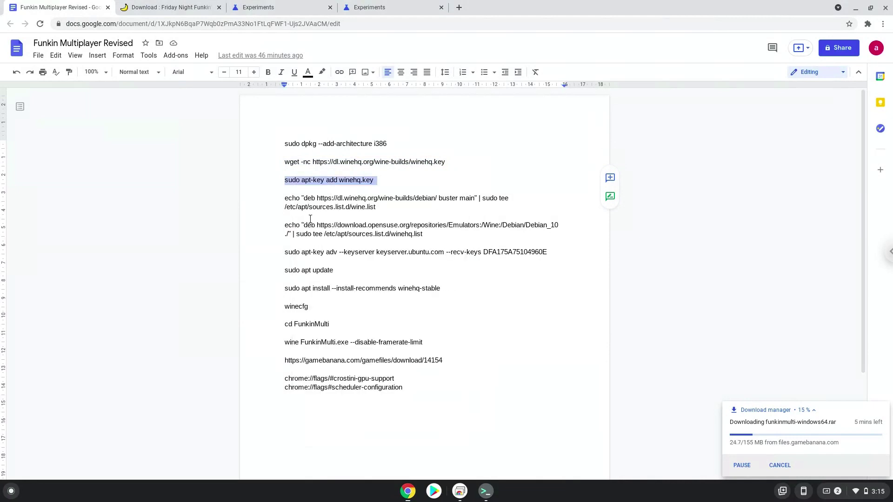
pyautogui.click(484, 492)
pyautogui.hotkey('ctrl', 'shift', 'v')
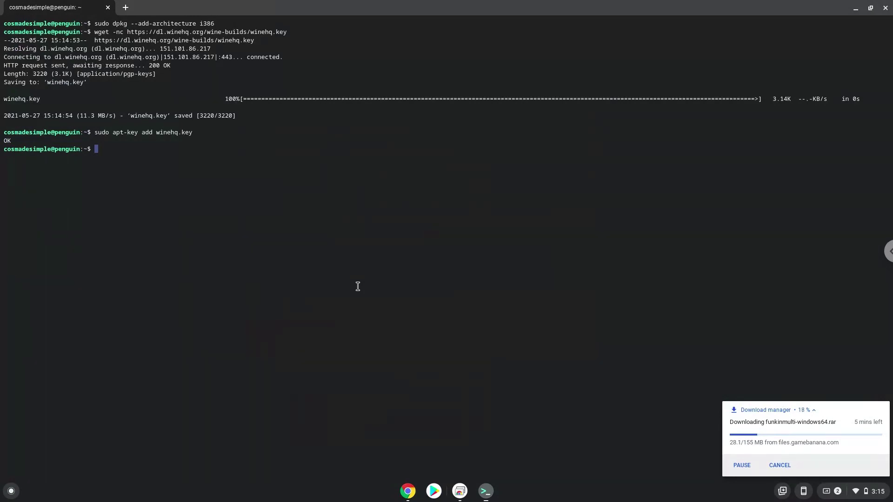
pyautogui.click(409, 493)
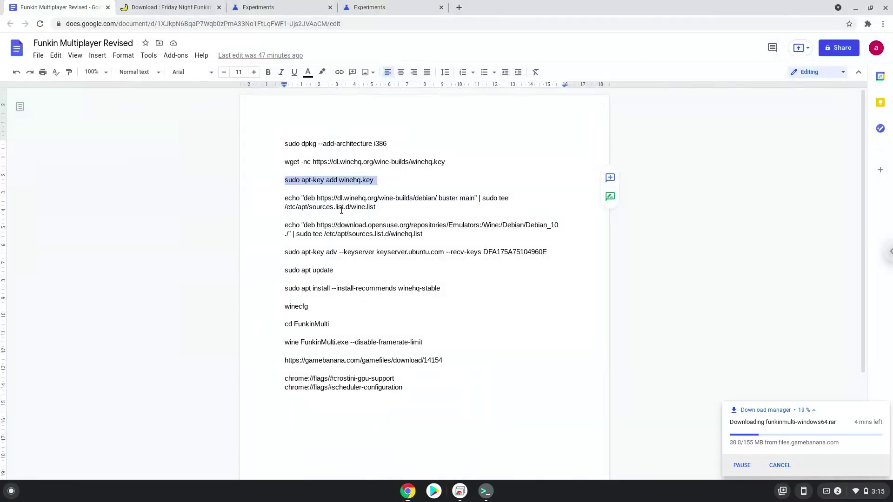
pyautogui.tripleClick(334, 197)
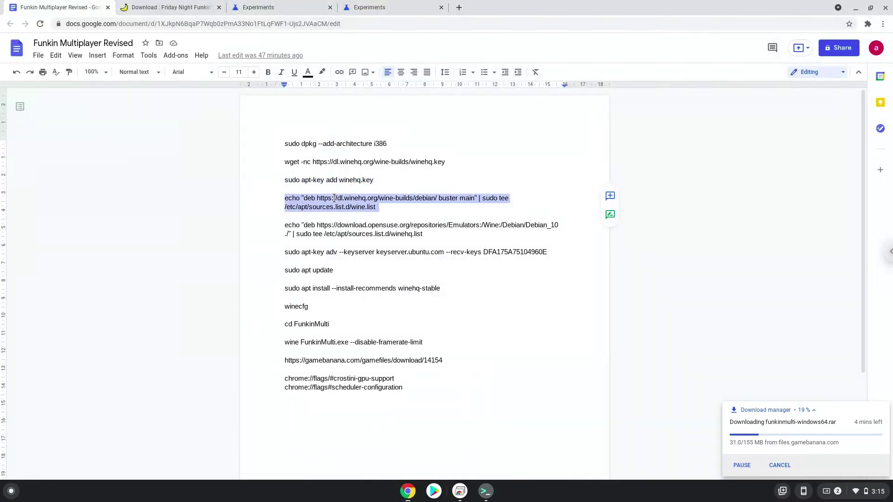
pyautogui.rightClick(334, 198)
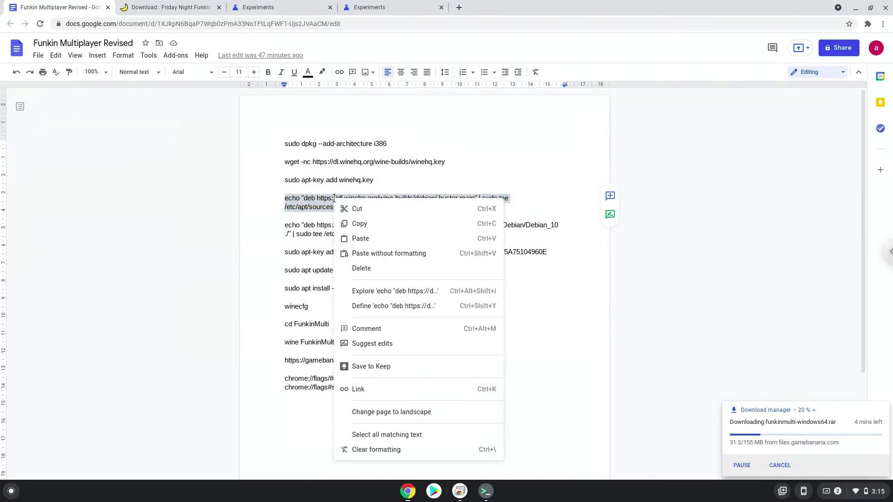
pyautogui.click(351, 224)
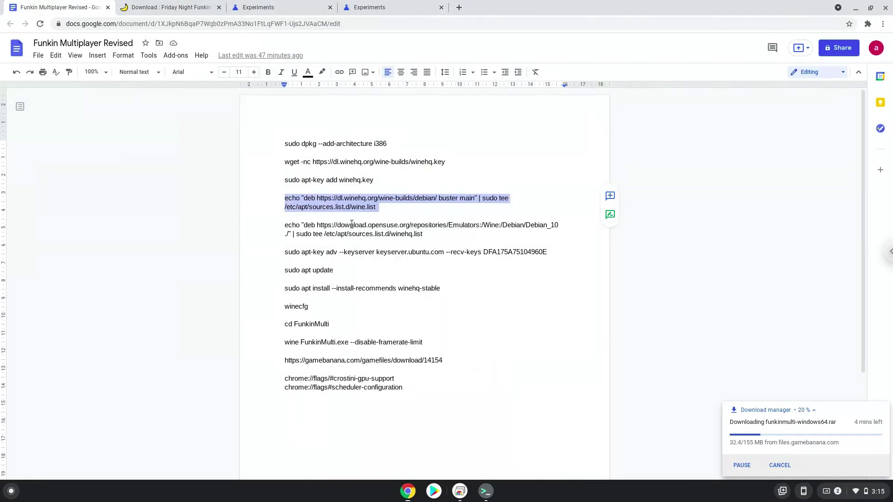
pyautogui.click(485, 491)
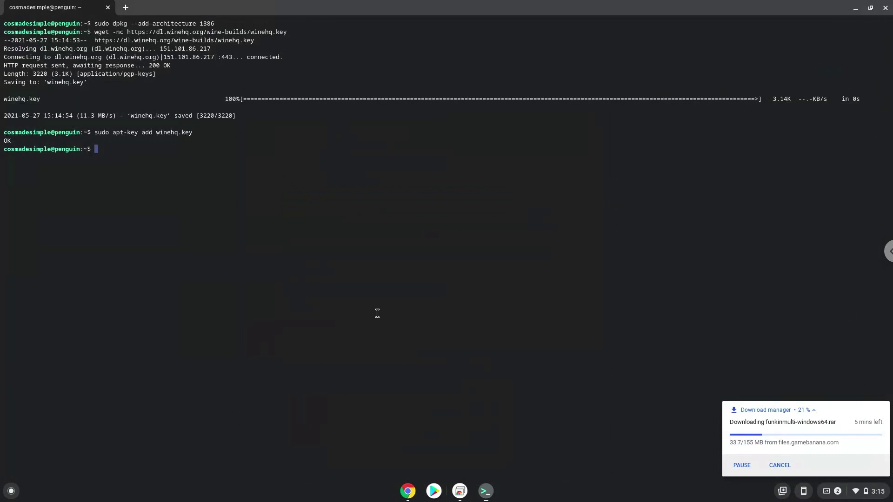
pyautogui.hotkey('ctrl', 'shift', 'v')
pyautogui.press('Return')
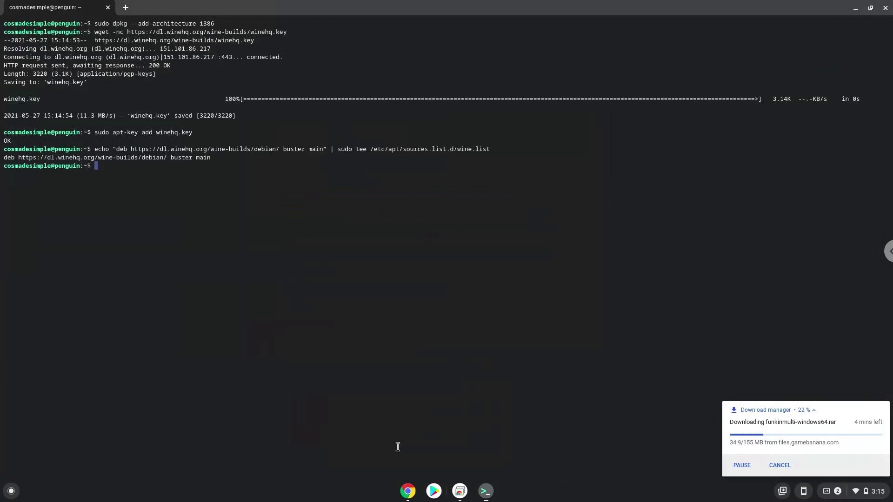
pyautogui.click(407, 491)
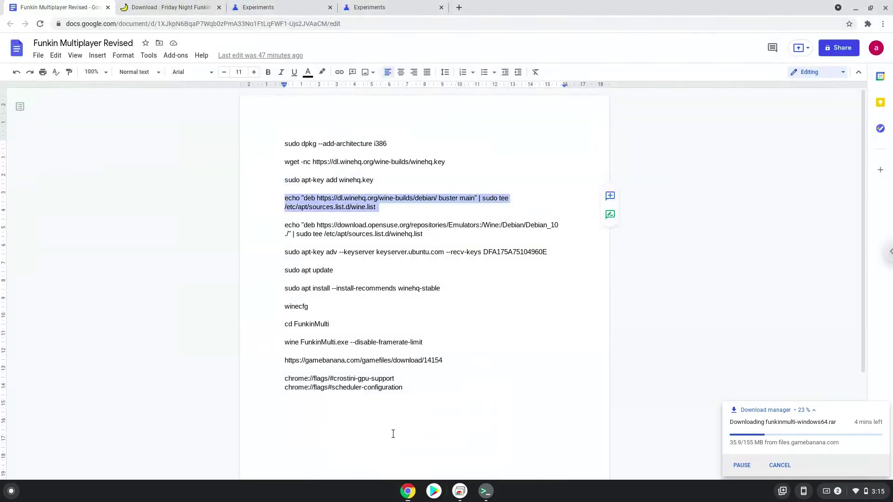
pyautogui.tripleClick(325, 228)
pyautogui.rightClick(324, 227)
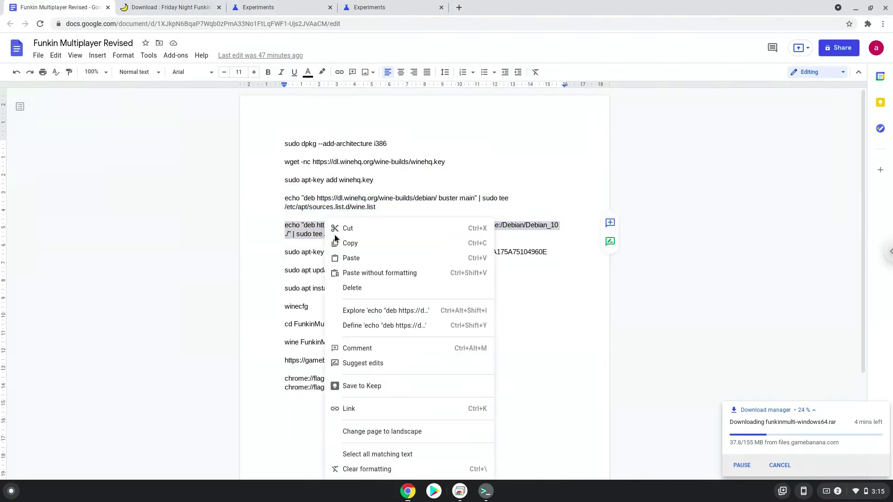
pyautogui.click(346, 245)
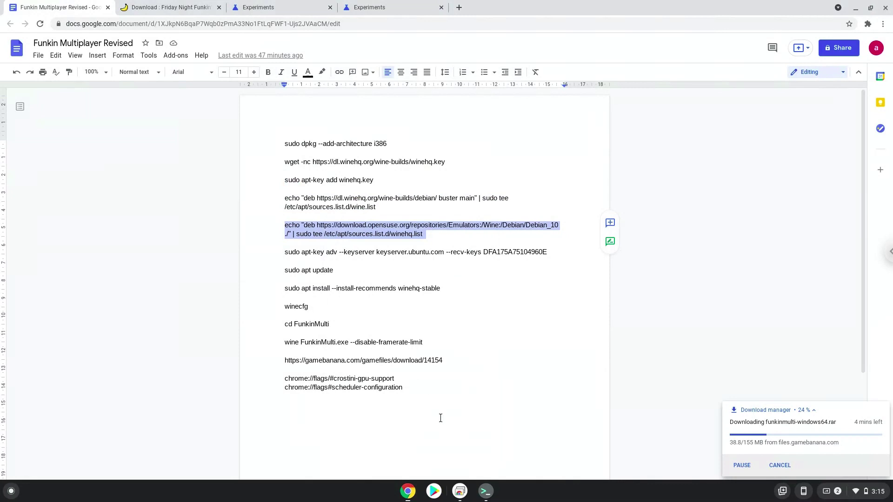
pyautogui.click(486, 495)
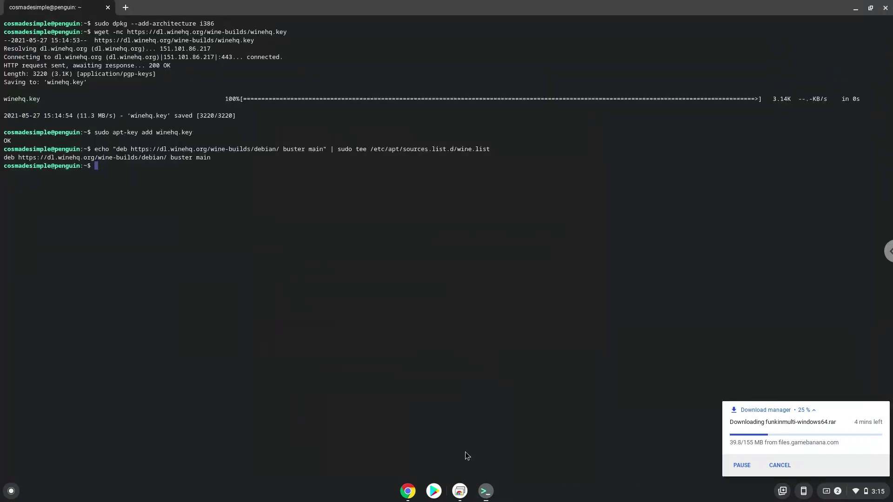
pyautogui.hotkey('ctrl', 'shift', 'v')
pyautogui.press('Return')
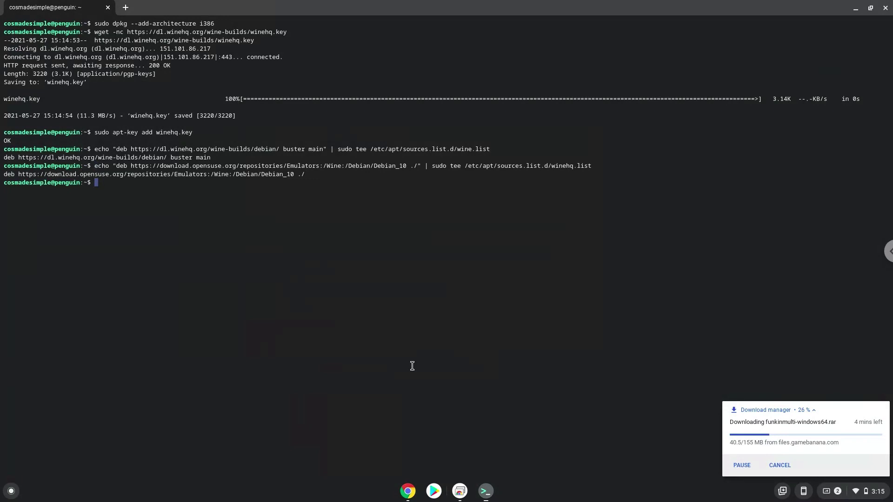
# Copy "sudo apt-key adv --keyserver keyserver.ubuntu.com --recv-keys DFA175A75104960E" from the document in Chrome and run it in Terminal.
pyautogui.click(408, 492)
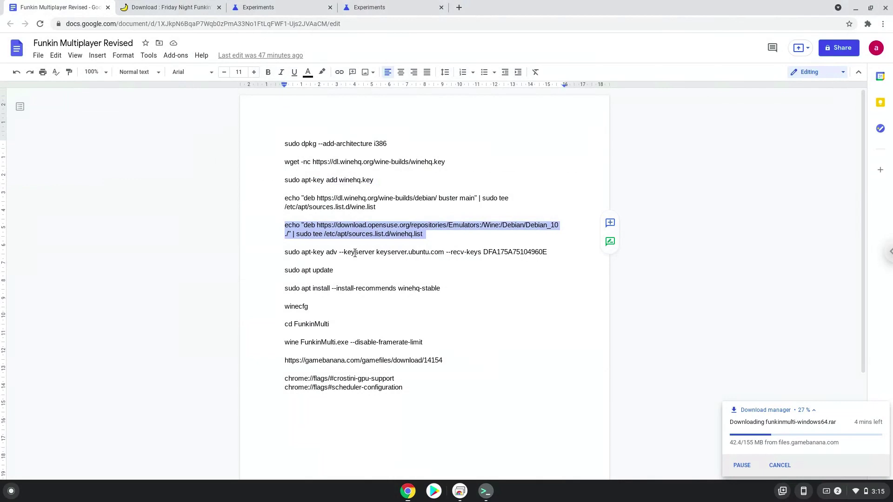
pyautogui.tripleClick(355, 251)
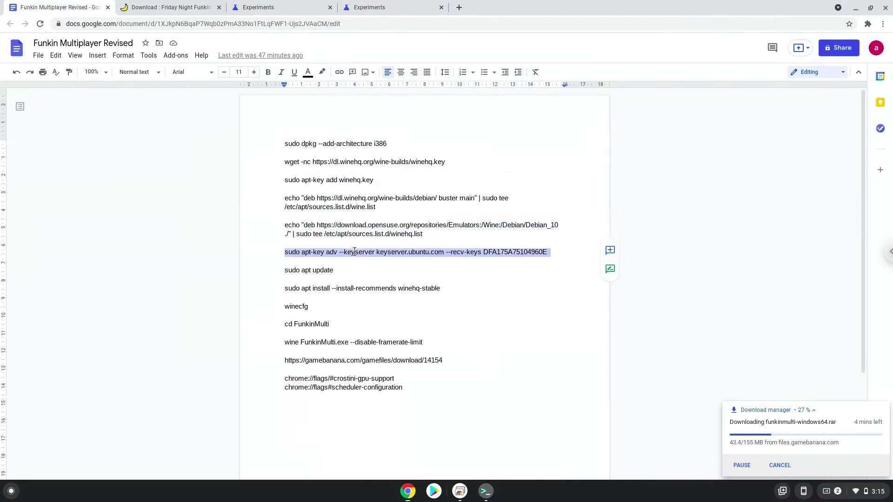
pyautogui.rightClick(354, 253)
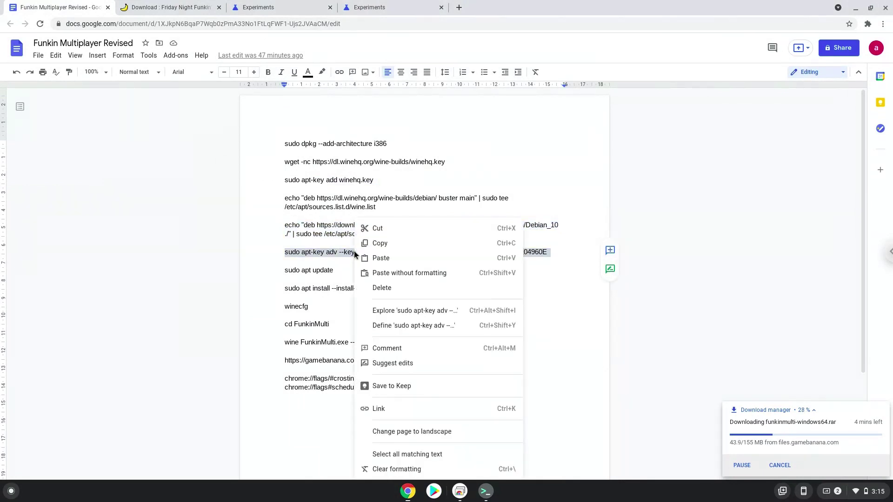
pyautogui.click(381, 244)
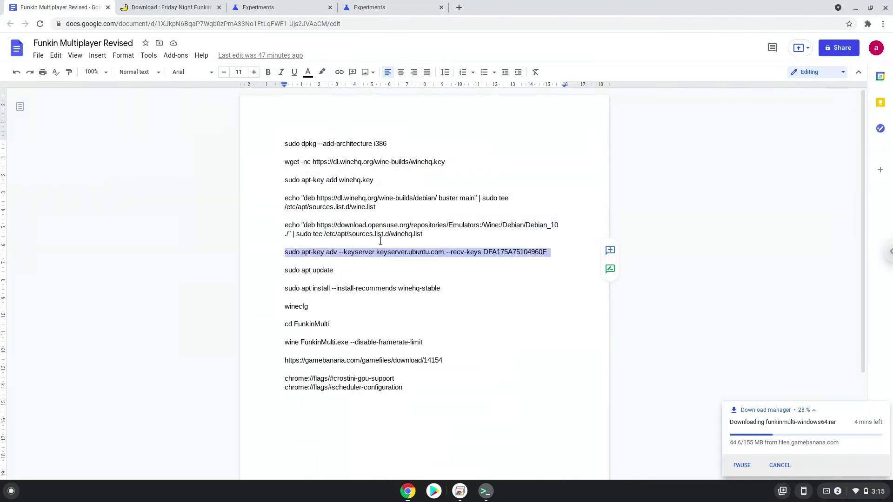
pyautogui.click(486, 491)
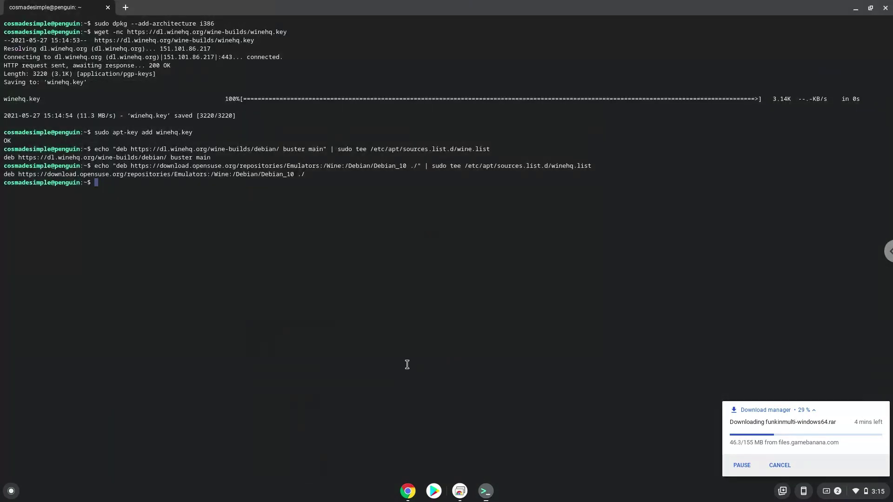
pyautogui.hotkey('ctrl', 'shift', 'v')
pyautogui.press('Return')
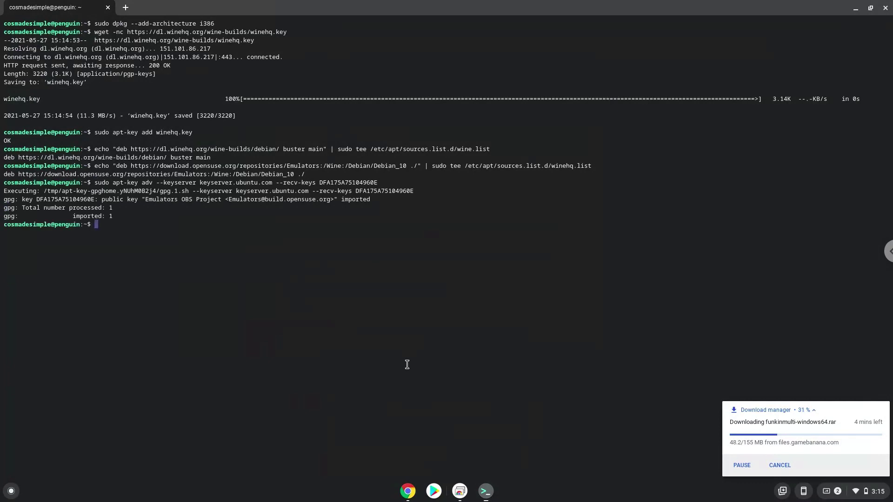
# Copy "sudo apt update" from the document in Chrome and run it in Terminal.
pyautogui.click(408, 491)
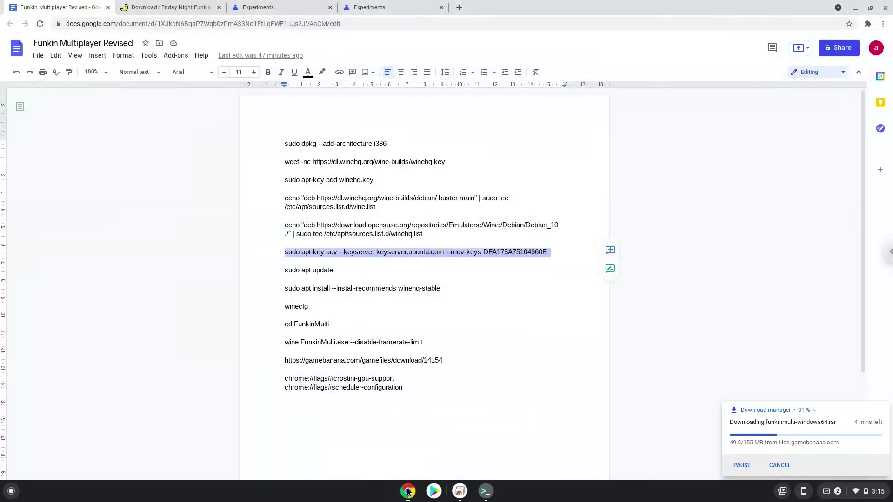
pyautogui.tripleClick(290, 271)
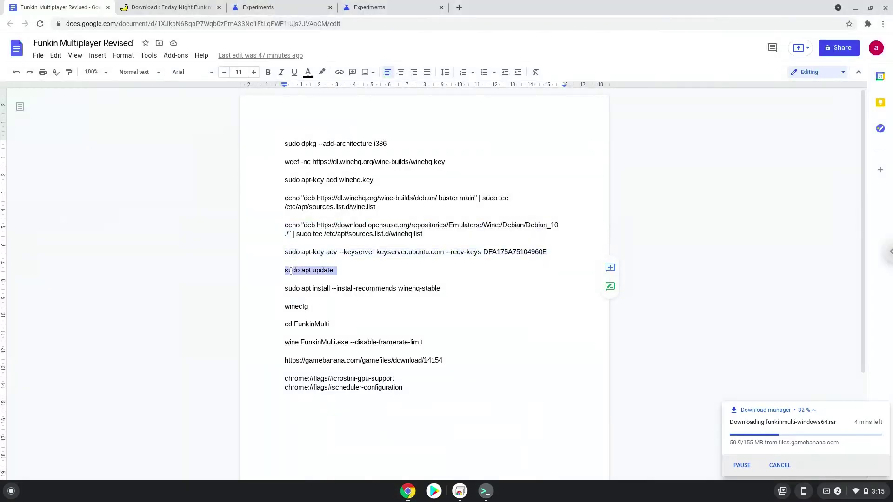
pyautogui.rightClick(290, 271)
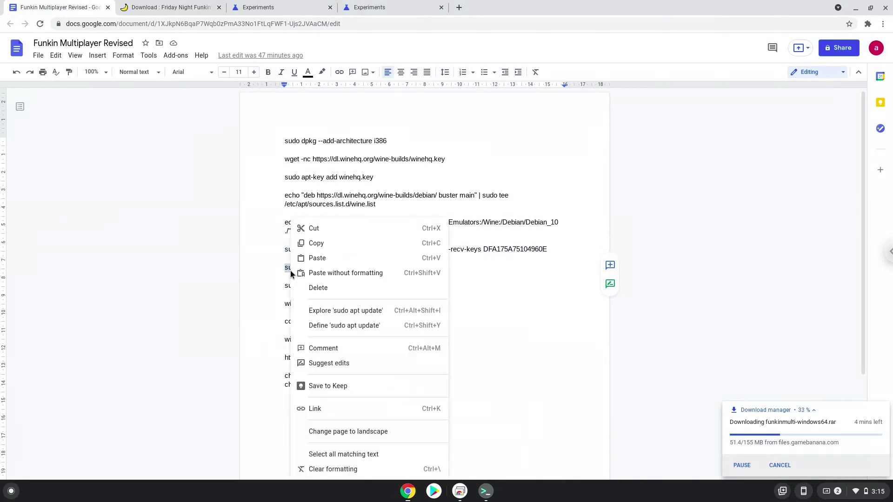
pyautogui.click(316, 244)
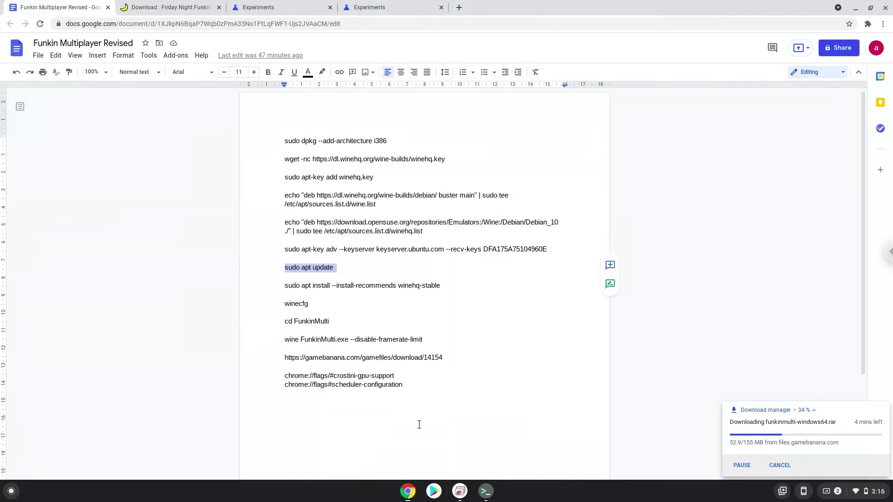
pyautogui.click(480, 495)
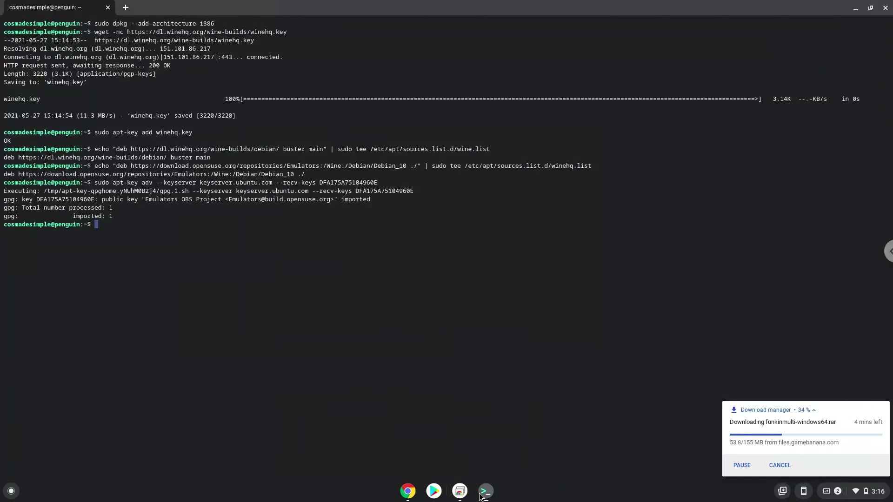
pyautogui.hotkey('ctrl', 'shift', 'v')
pyautogui.press('Return')
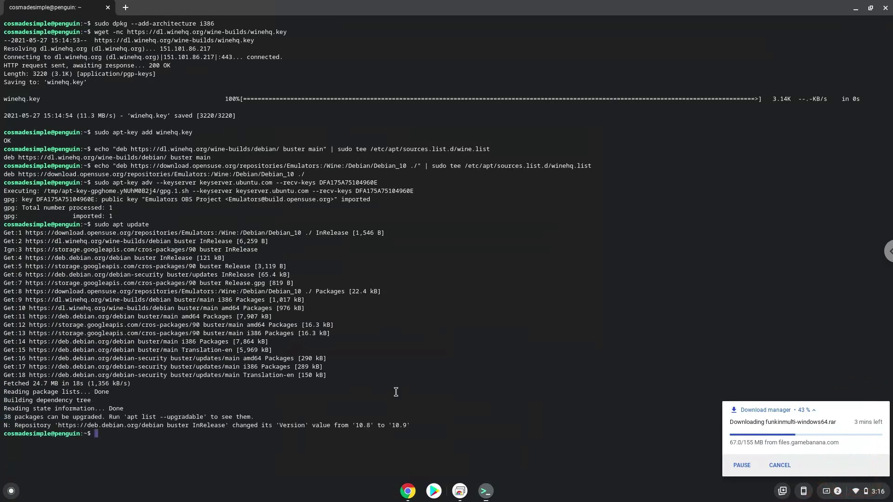
# Copy "sudo apt install --install-recommends winehq-stable" from the document in Chrome, run it in Terminal and accept the installation.
pyautogui.click(403, 492)
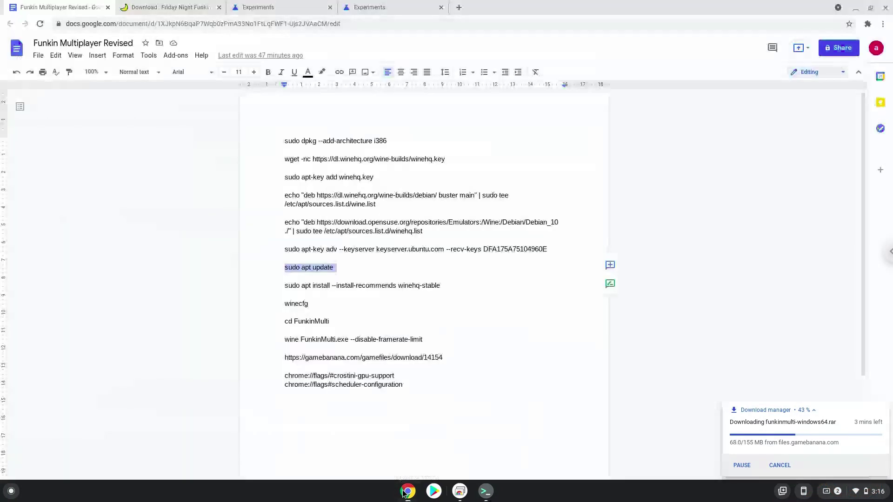
pyautogui.tripleClick(360, 285)
pyautogui.rightClick(361, 284)
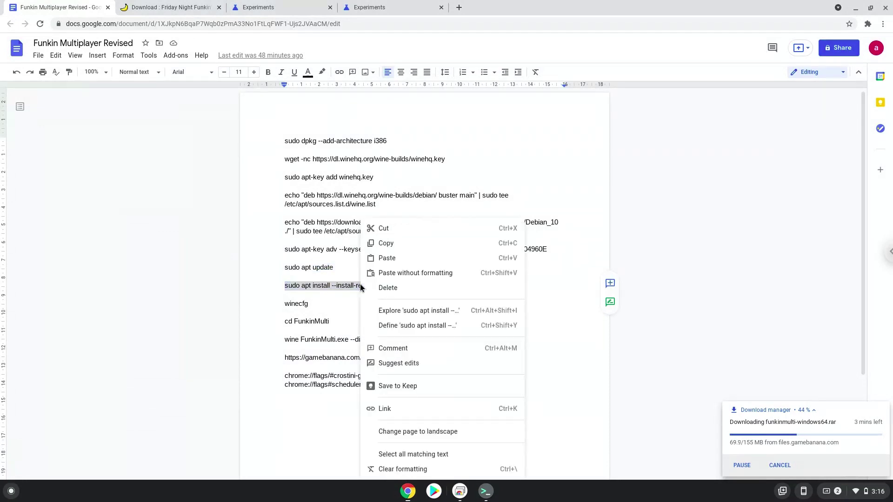
pyautogui.click(390, 248)
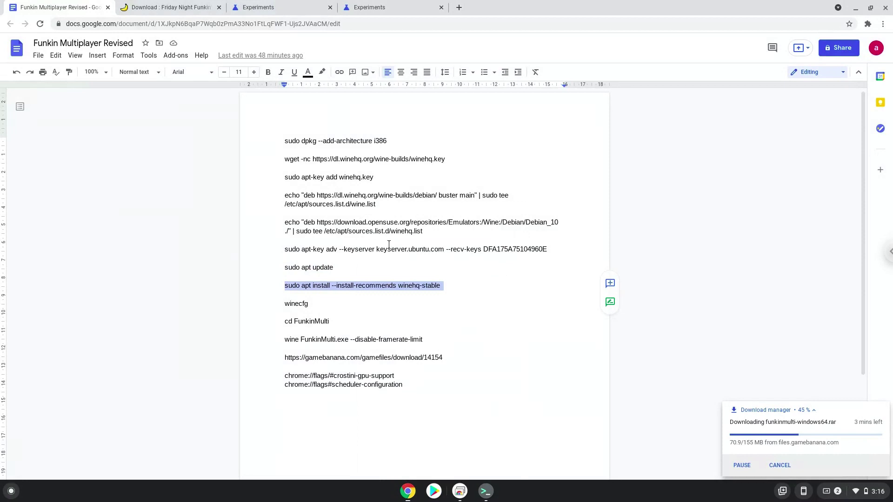
pyautogui.click(486, 491)
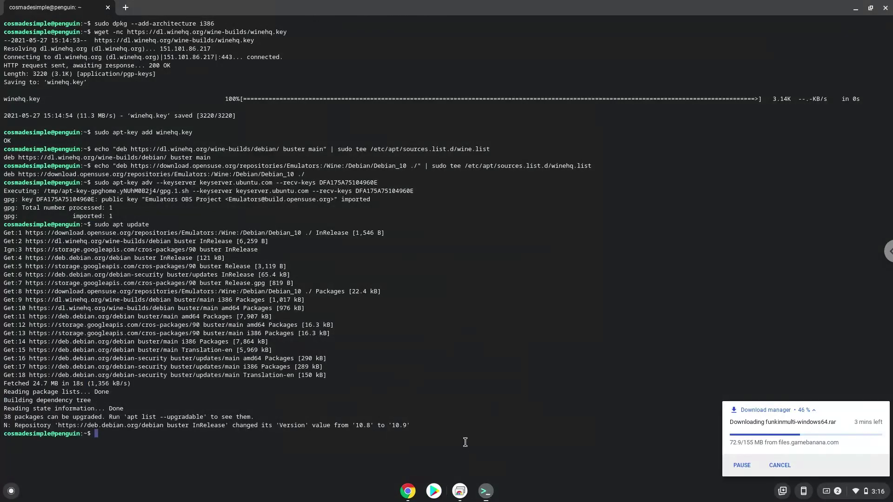
pyautogui.hotkey('ctrl', 'shift', 'v')
pyautogui.press('Return')
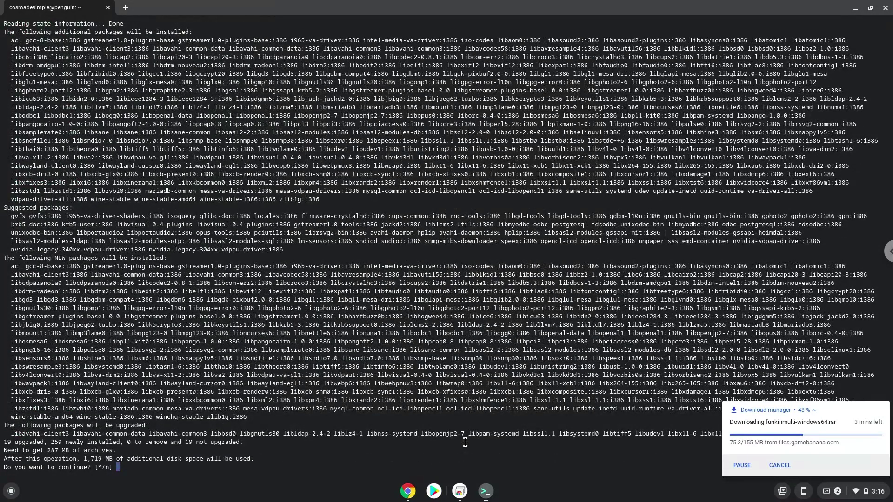
pyautogui.press('Return')
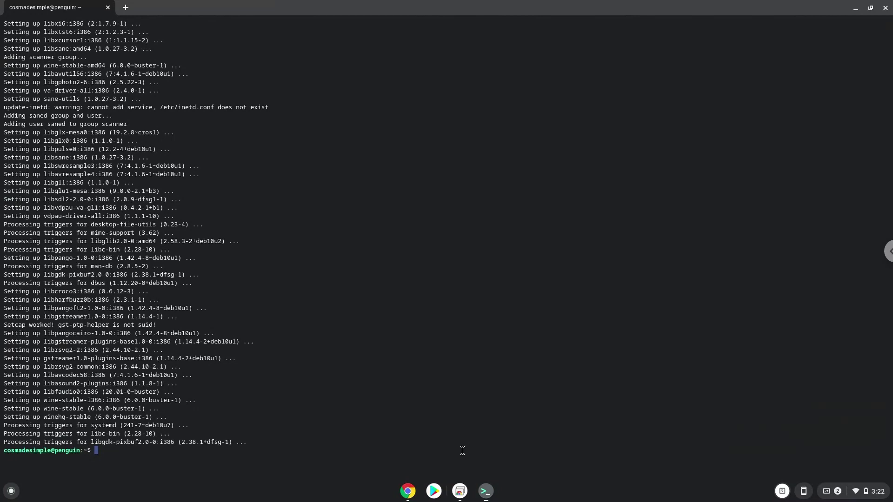
# Copy "winecfg" from the document in Chrome, run it in Terminal and install the wine-mono package.
pyautogui.click(409, 491)
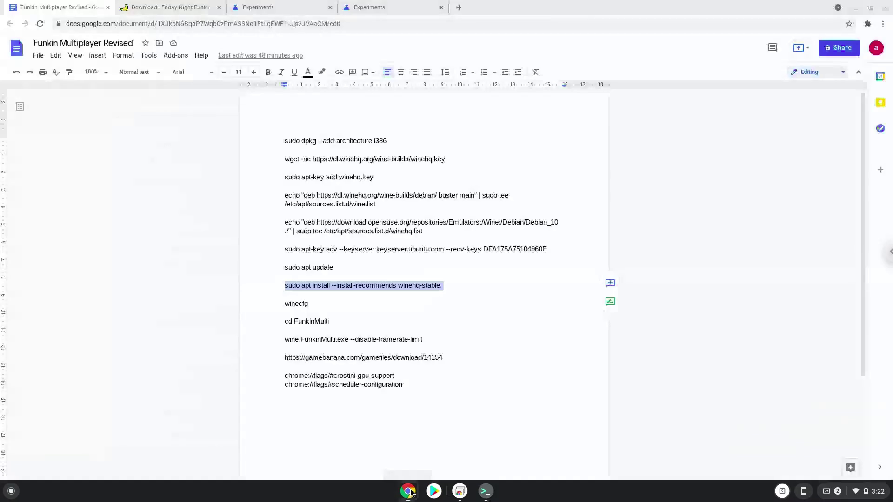
pyautogui.click(303, 304)
pyautogui.doubleClick(303, 304)
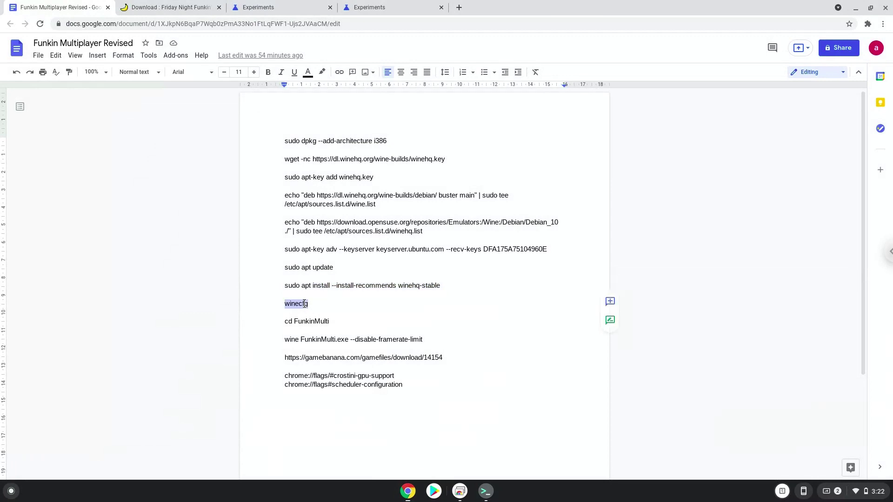
pyautogui.rightClick(303, 303)
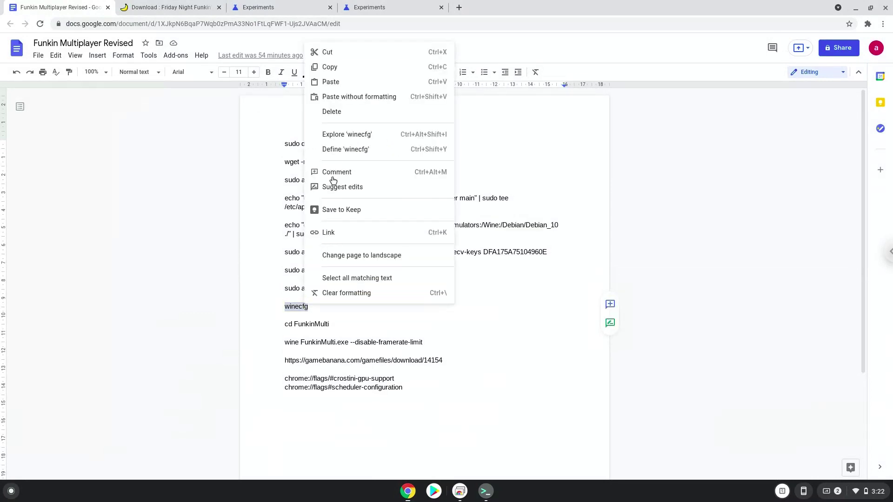
pyautogui.click(335, 69)
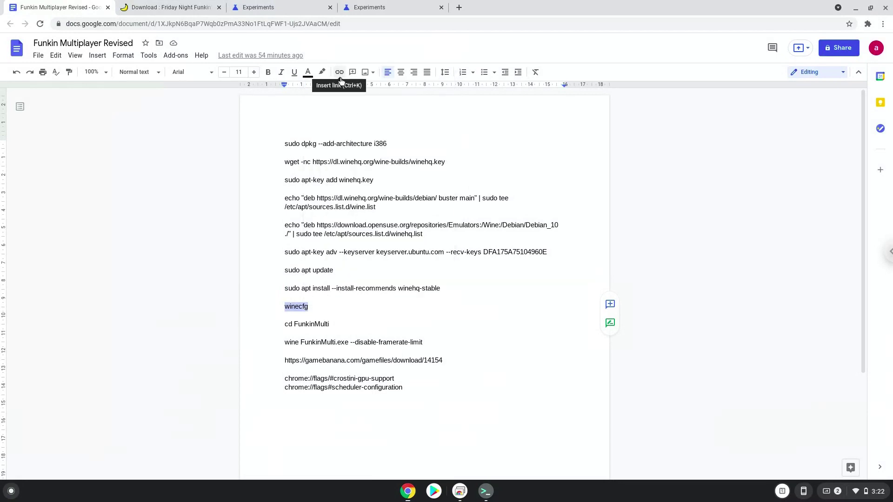
pyautogui.click(485, 492)
pyautogui.hotkey('ctrl', 'shift', 'v')
pyautogui.press('Return')
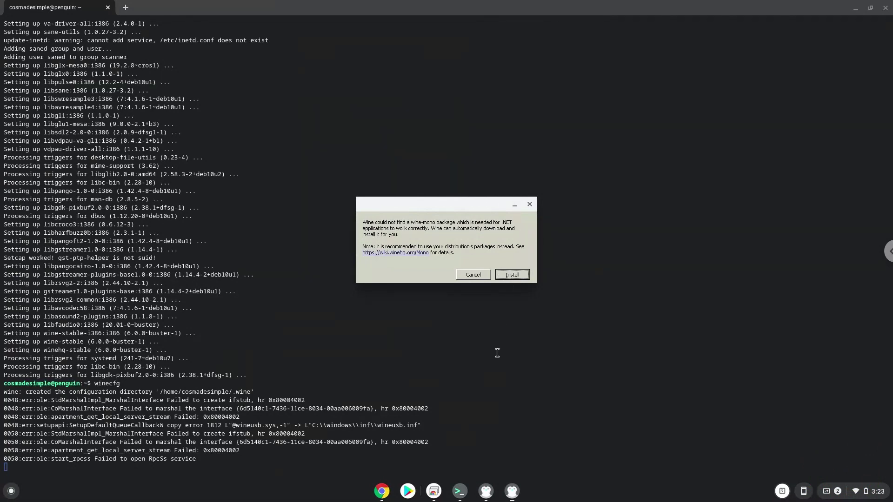
pyautogui.click(509, 276)
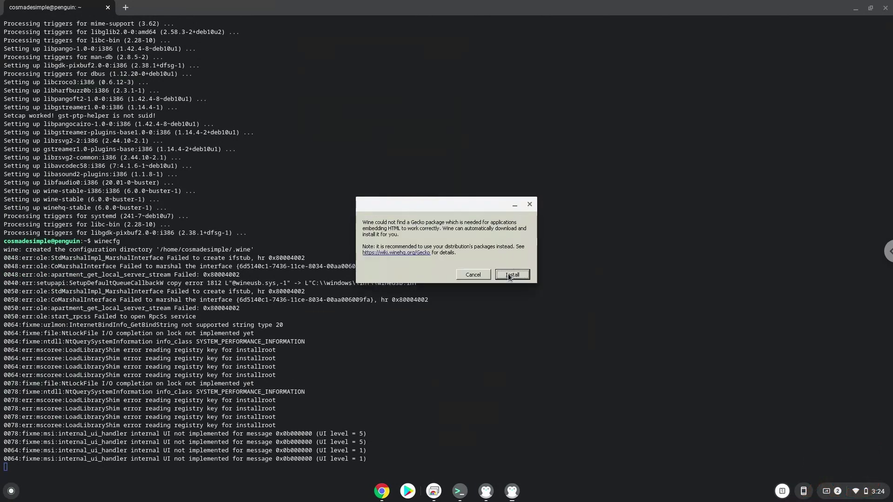
# Install the Gecko packages Wine asks for and close the Wine configuration window without changing its settings.
pyautogui.click(509, 277)
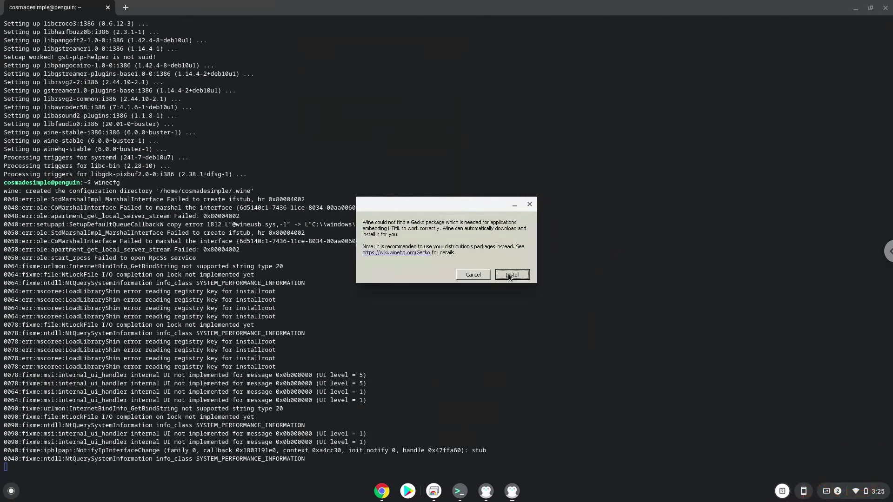
pyautogui.click(511, 274)
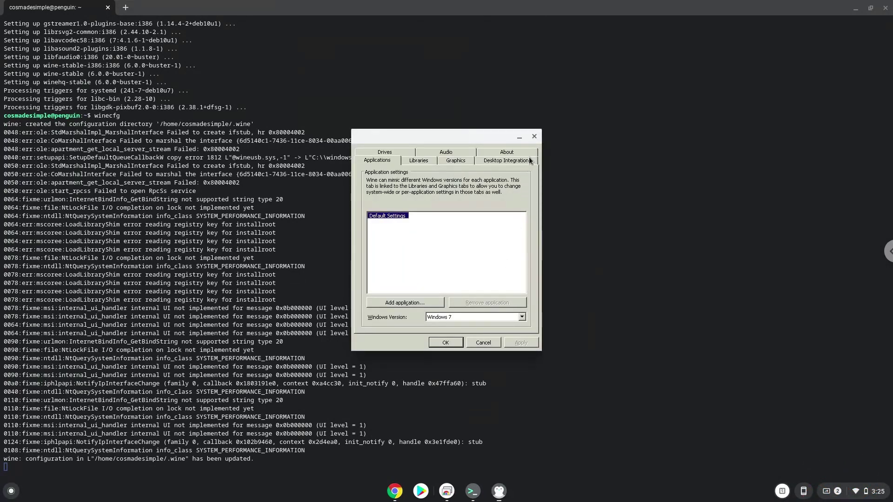
pyautogui.click(534, 138)
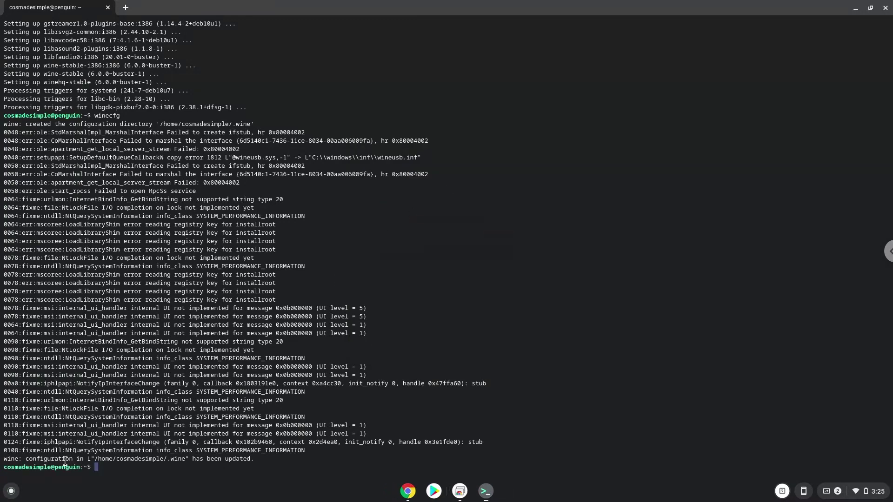
# Try to copy the FunkinMulti folder from funkinmulti-windows64.rar in Downloads to Linux files.
pyautogui.click(12, 493)
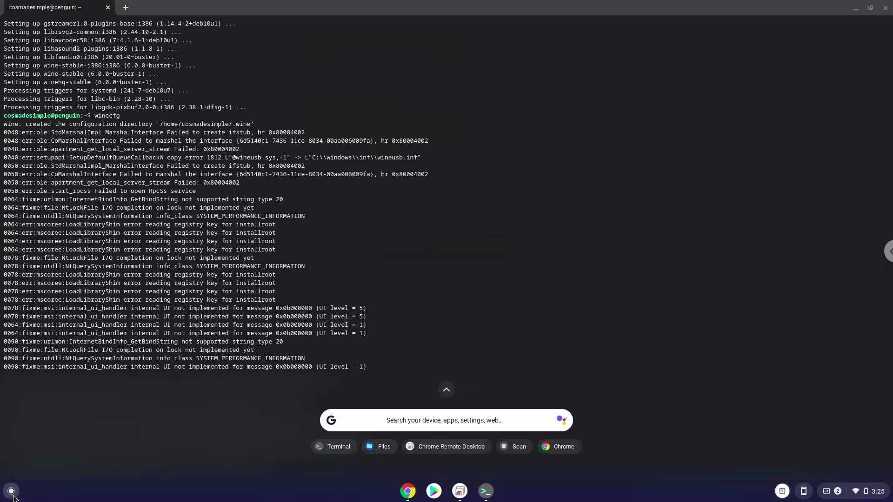
pyautogui.click(447, 389)
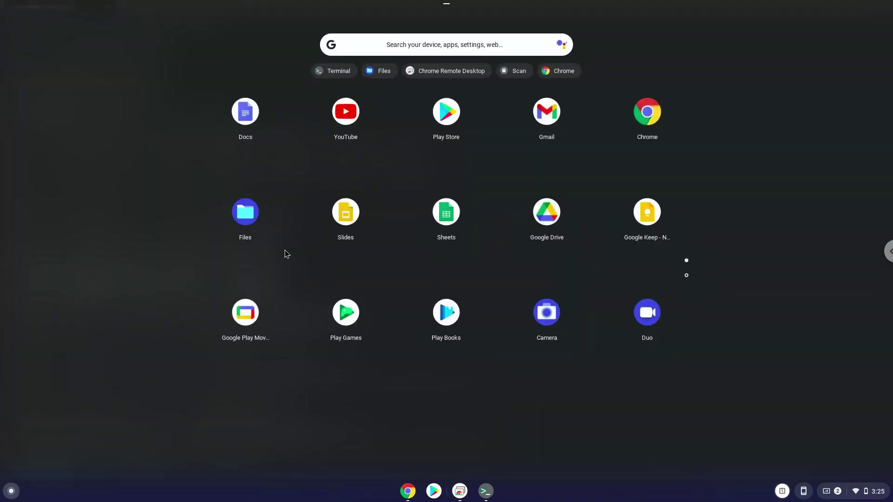
pyautogui.click(246, 213)
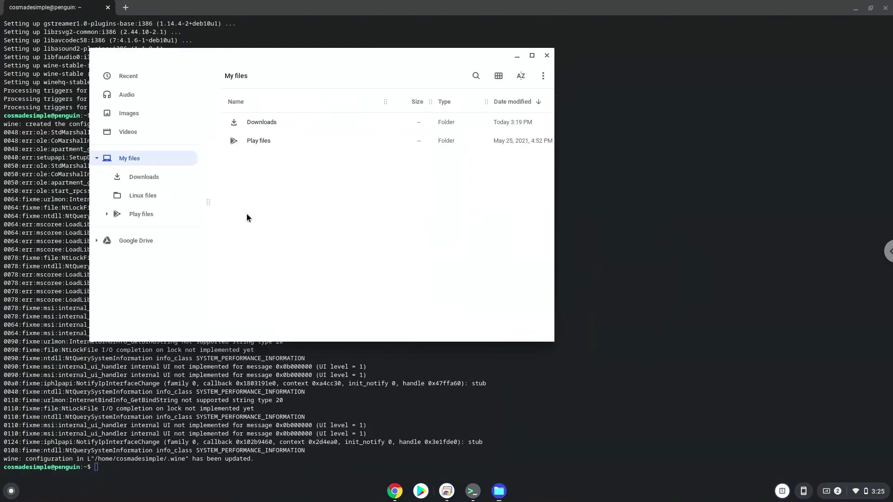
pyautogui.click(145, 182)
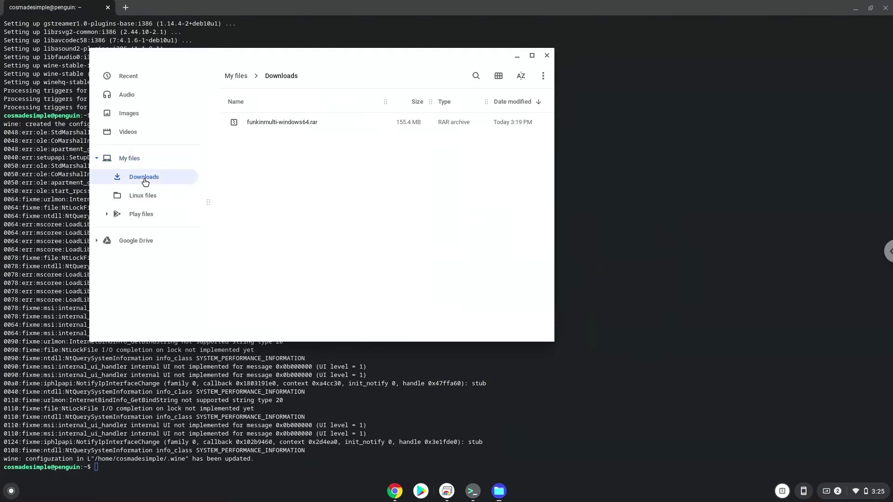
pyautogui.doubleClick(266, 124)
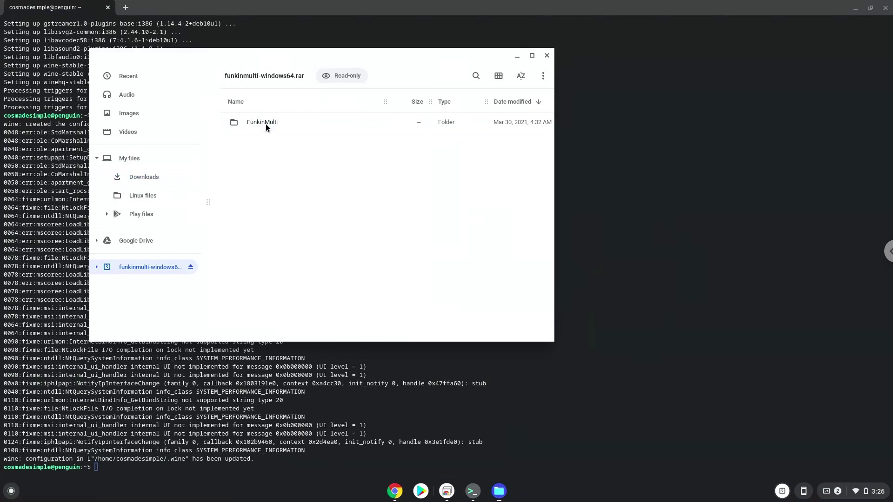
pyautogui.rightClick(266, 124)
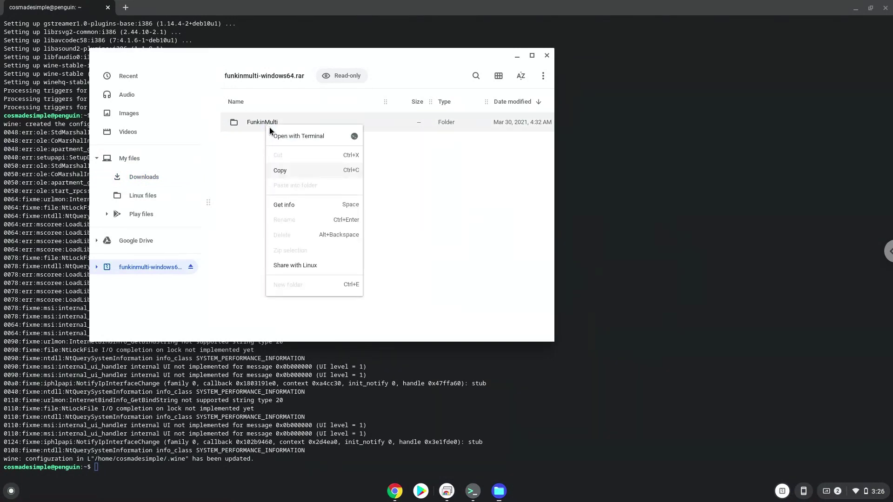
pyautogui.click(287, 171)
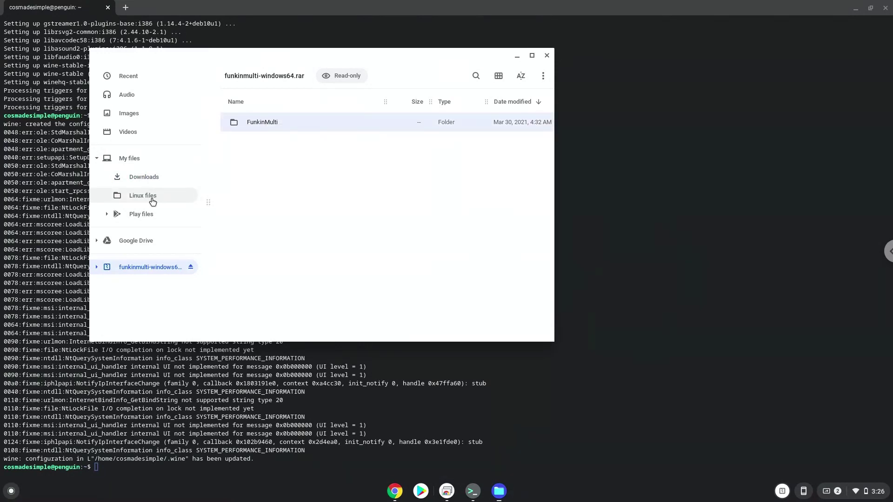
pyautogui.click(153, 201)
pyautogui.rightClick(276, 193)
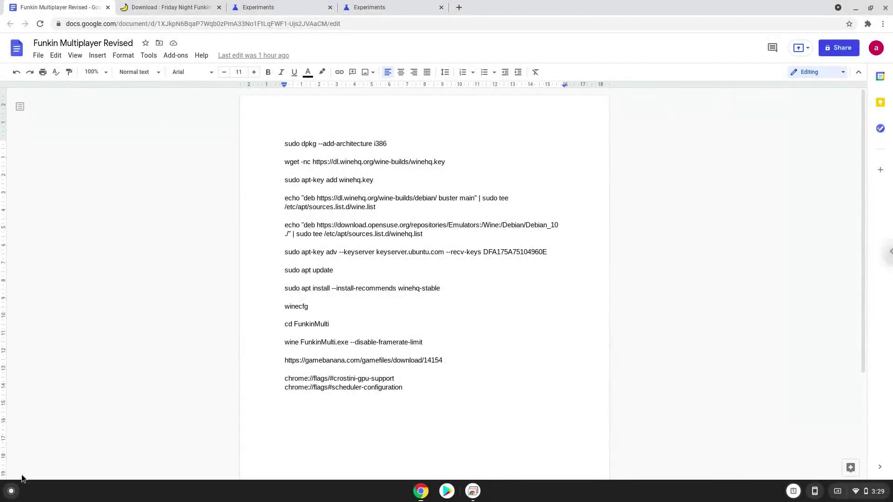
# Open the Files app, copy the FunkinMulti folder from funkinmulti-windows64.rar in Downloads into Linux files, and close Files when copying finishes.
pyautogui.click(11, 491)
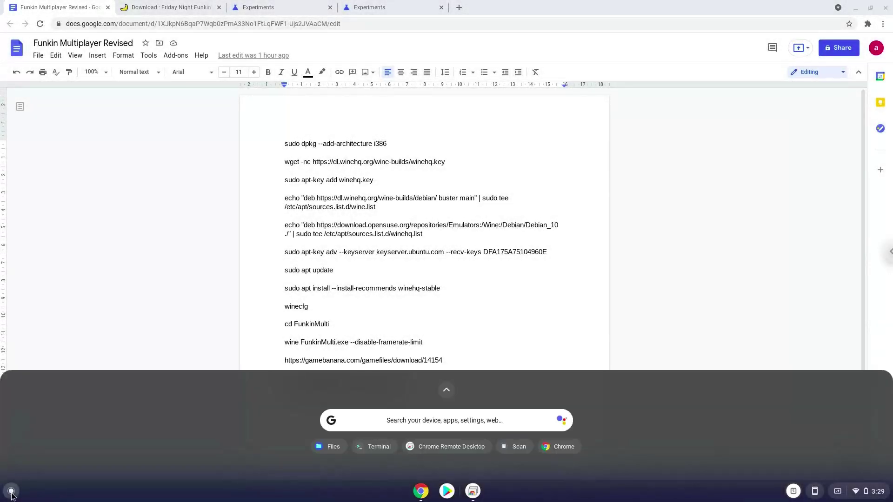
pyautogui.click(445, 388)
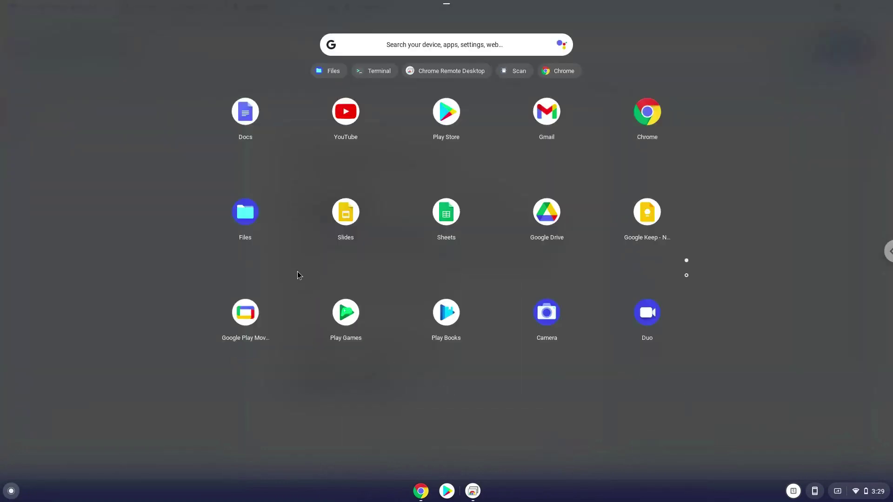
pyautogui.click(244, 212)
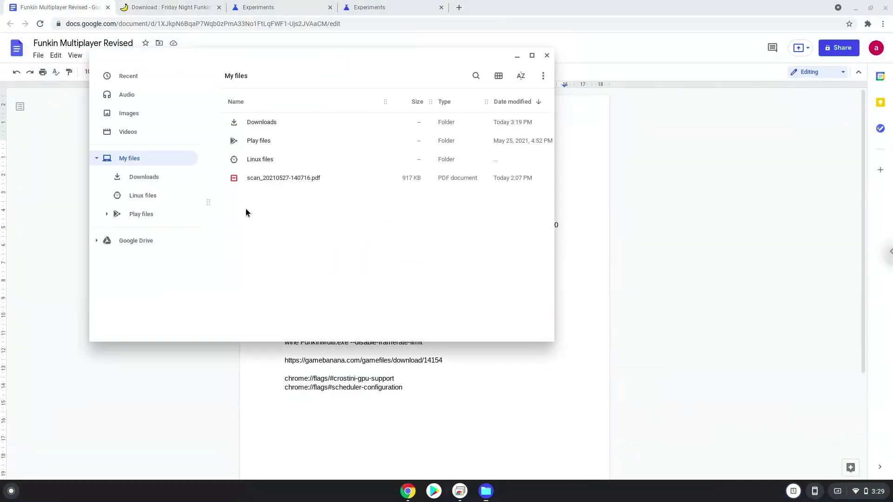
pyautogui.doubleClick(252, 123)
pyautogui.doubleClick(252, 122)
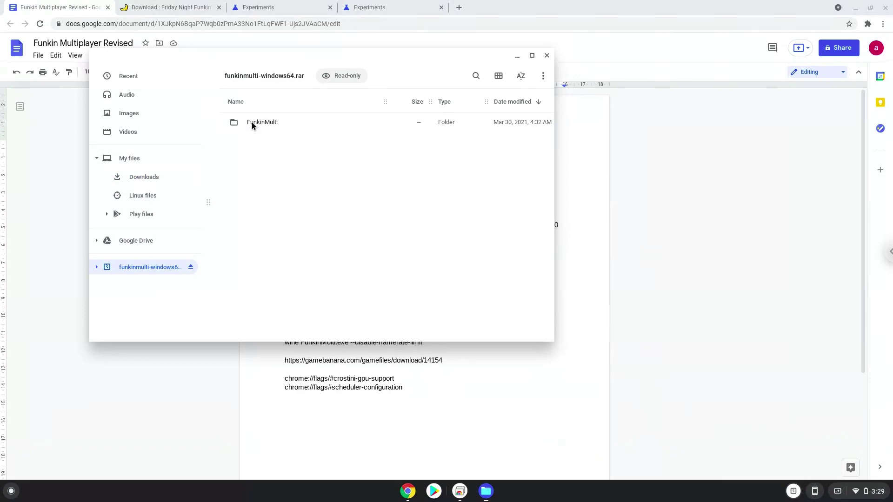
pyautogui.rightClick(251, 122)
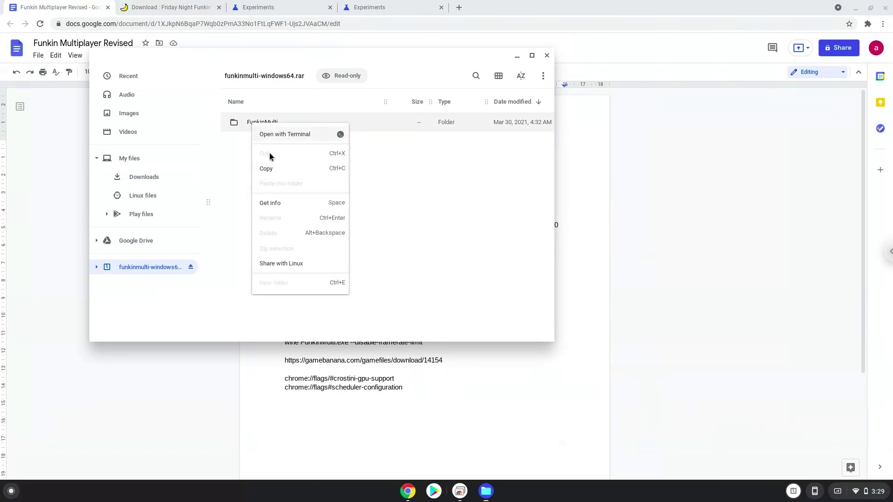
pyautogui.click(274, 168)
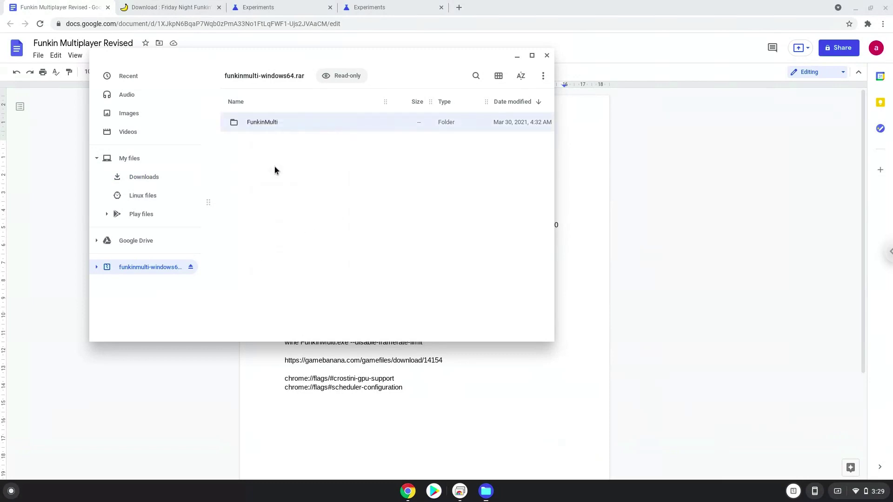
pyautogui.click(152, 195)
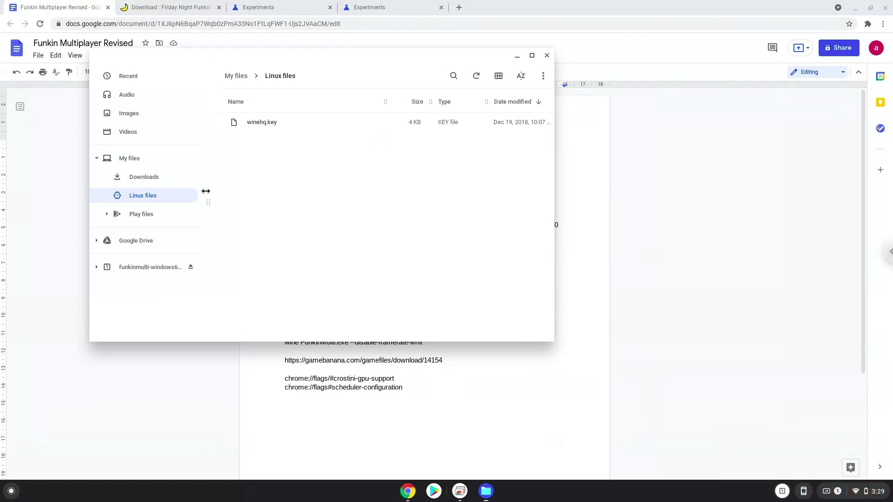
pyautogui.rightClick(279, 160)
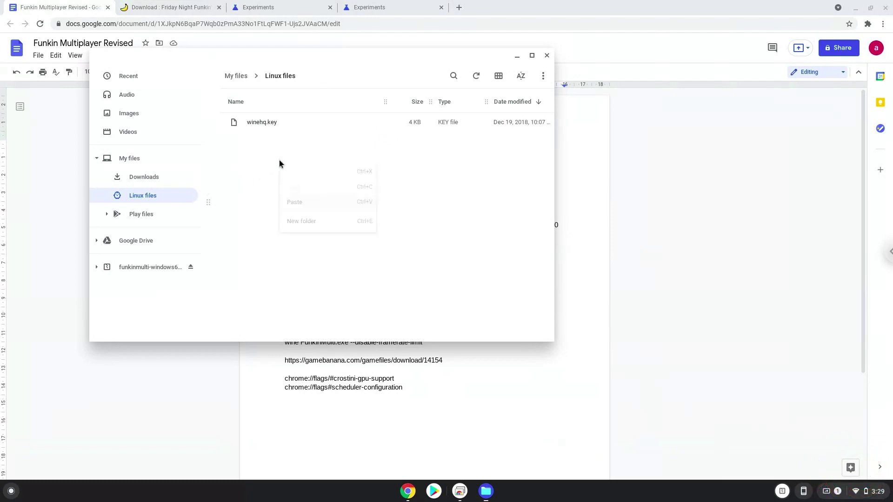
pyautogui.click(299, 201)
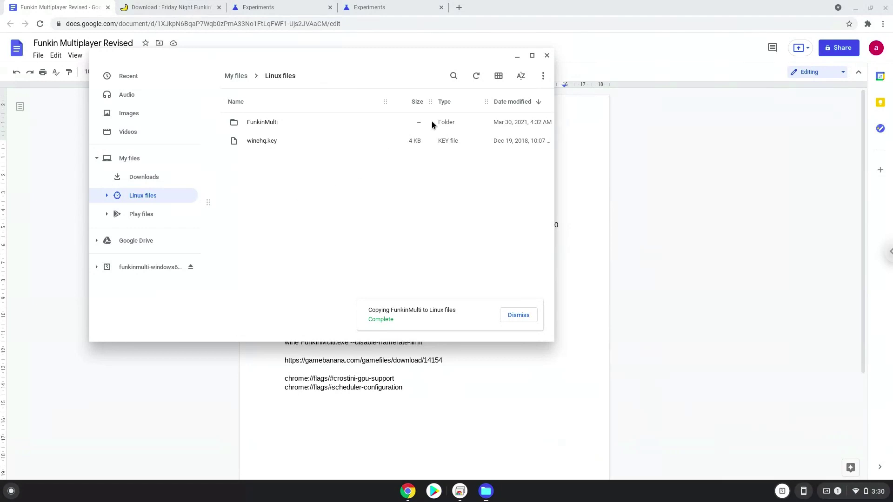
pyautogui.click(545, 55)
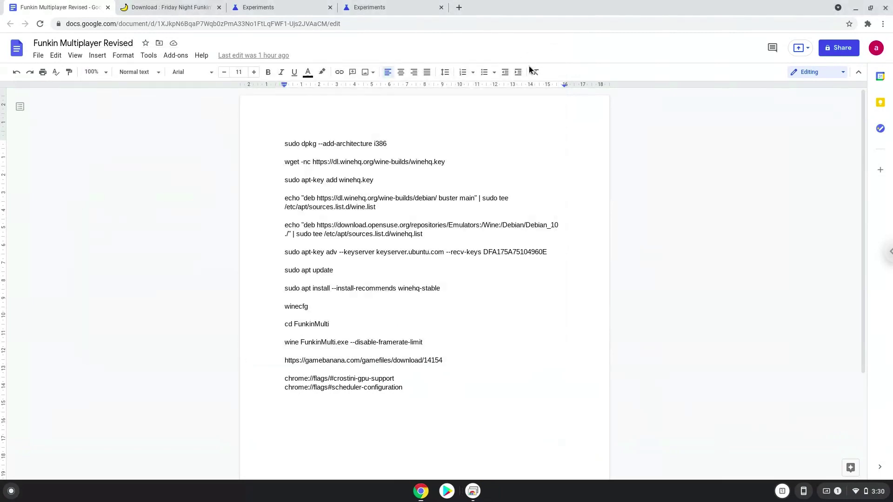
# Copy "cd FunkinMulti" from the document in Chrome and run it in a new Terminal window.
pyautogui.tripleClick(317, 324)
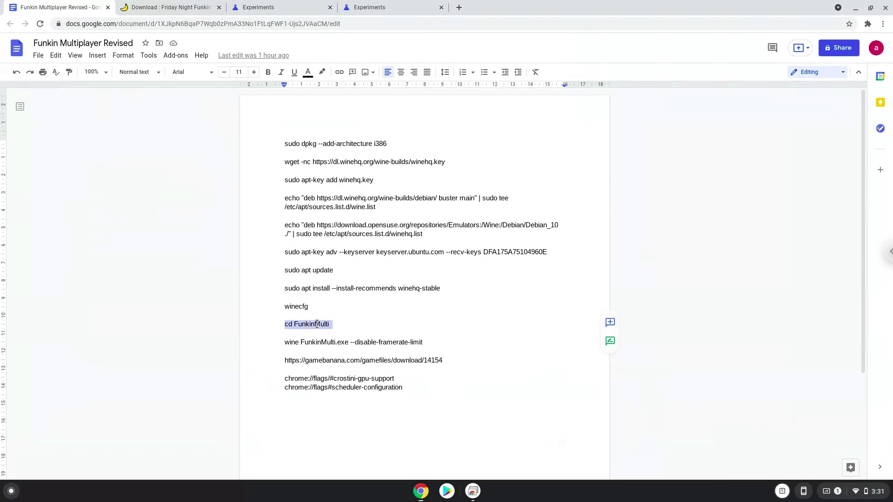
pyautogui.rightClick(317, 324)
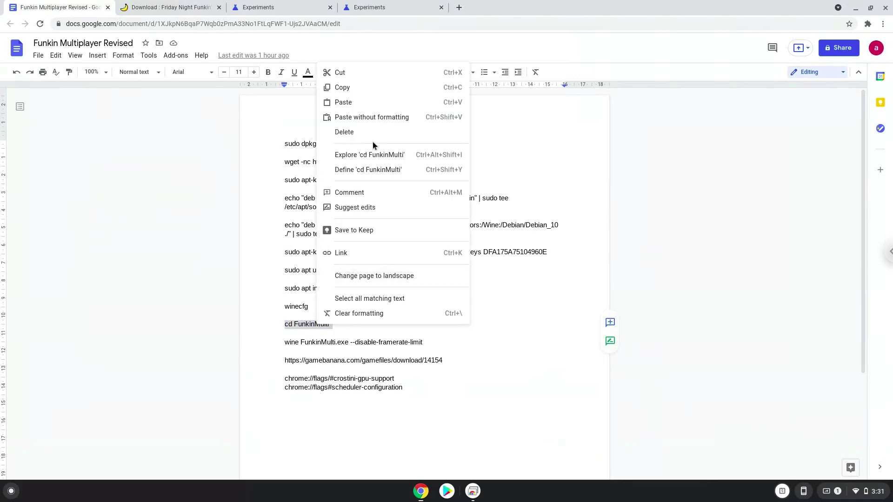
pyautogui.click(383, 88)
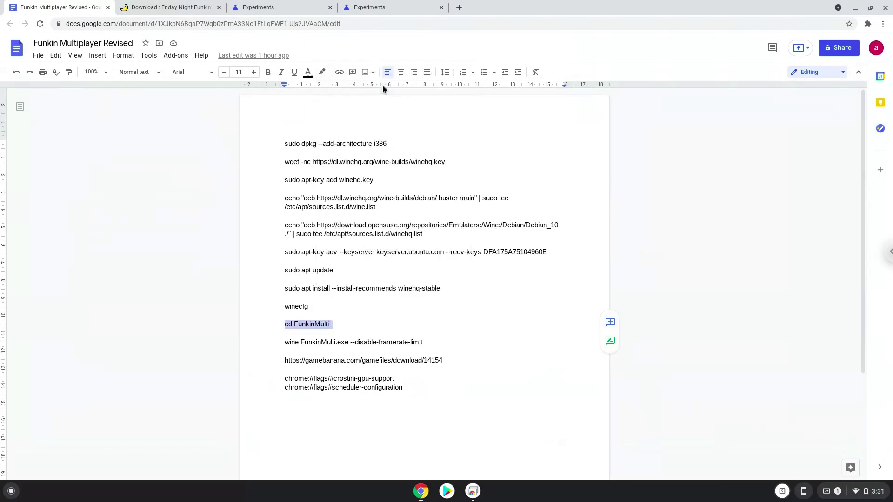
pyautogui.click(3, 489)
pyautogui.write('ter')
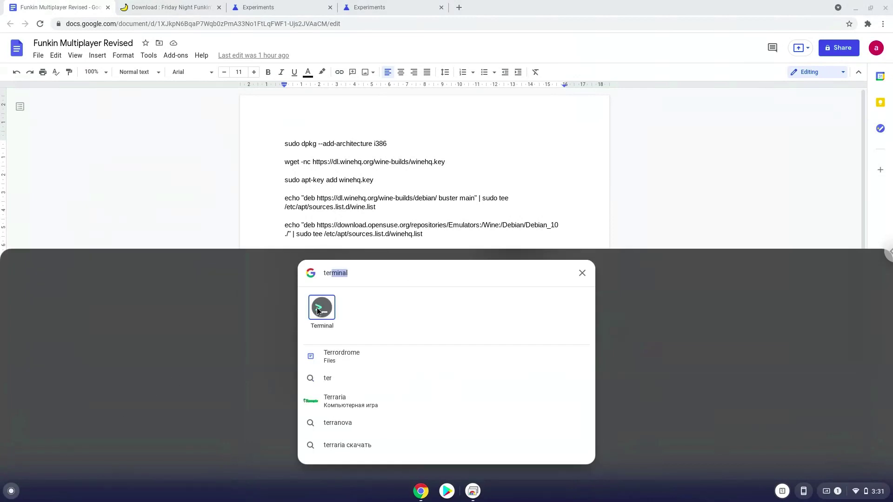
pyautogui.click(318, 309)
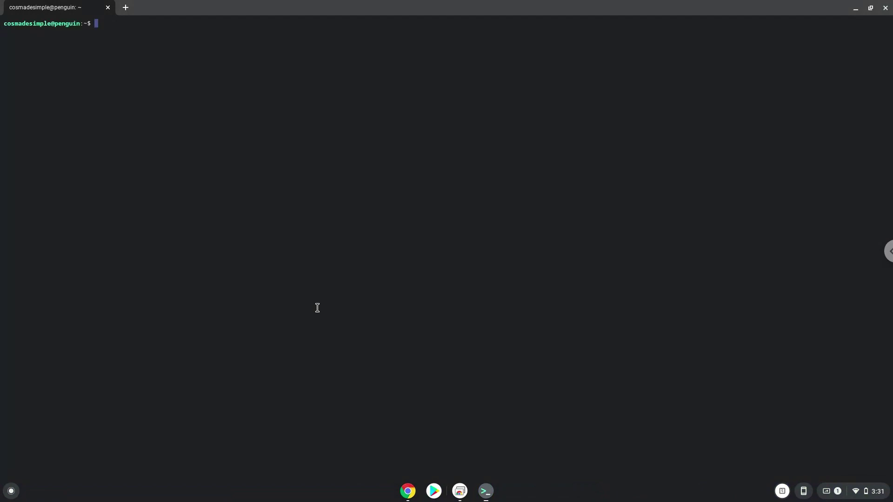
pyautogui.write('cd FunkinMulti')
pyautogui.press('Return')
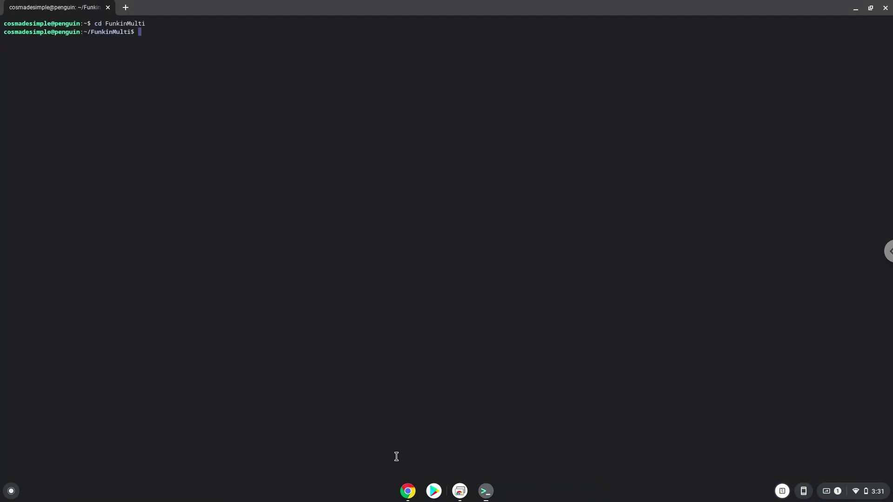
# Copy "wine FunkinMulti.exe --disable-framerate-limit" from the document in Chrome and run it in Terminal.
pyautogui.click(409, 494)
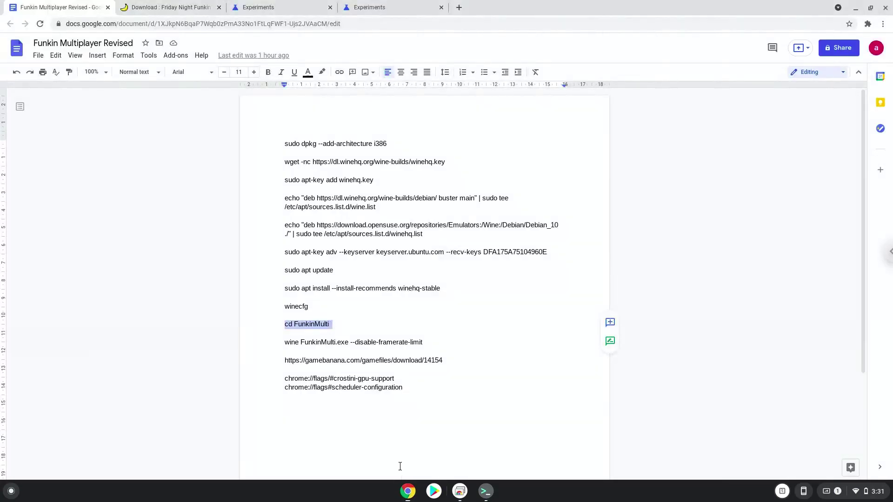
pyautogui.tripleClick(345, 342)
pyautogui.rightClick(345, 342)
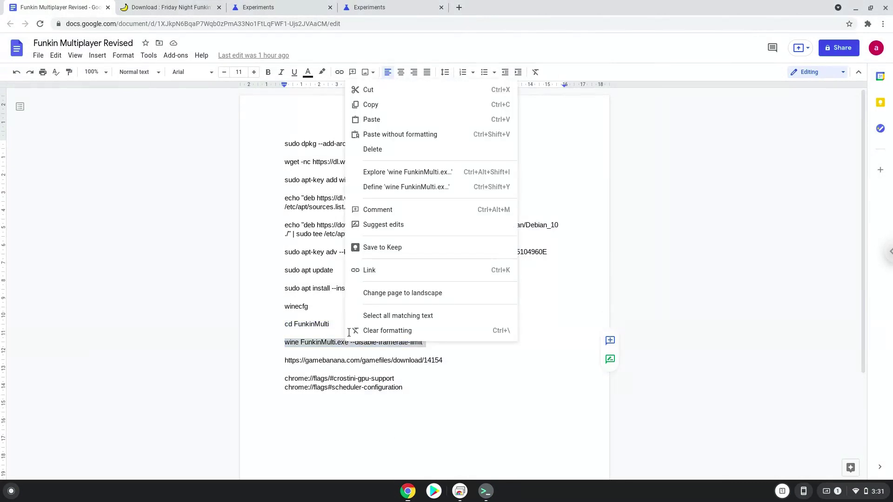
pyautogui.click(410, 105)
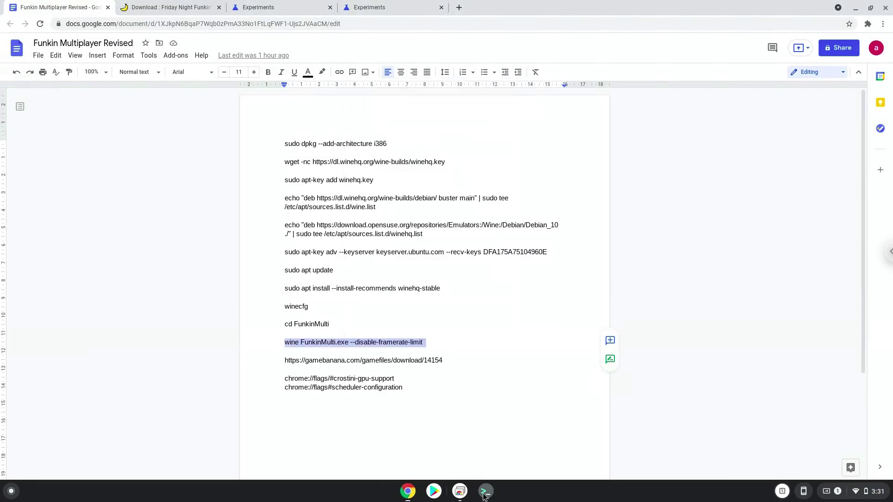
pyautogui.click(486, 491)
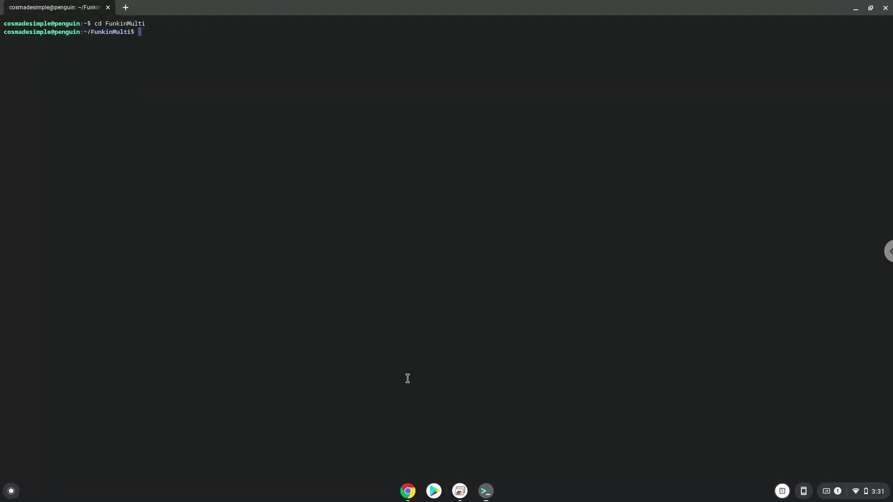
pyautogui.hotkey('ctrl', 'shift', 'v')
pyautogui.press('Return')
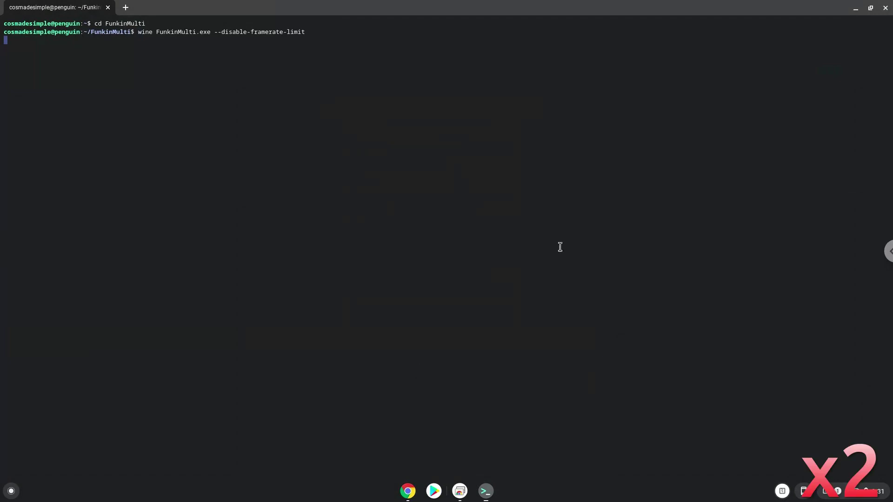
# Minimize the Terminal and Chrome windows and maximize the game window.
pyautogui.click(855, 8)
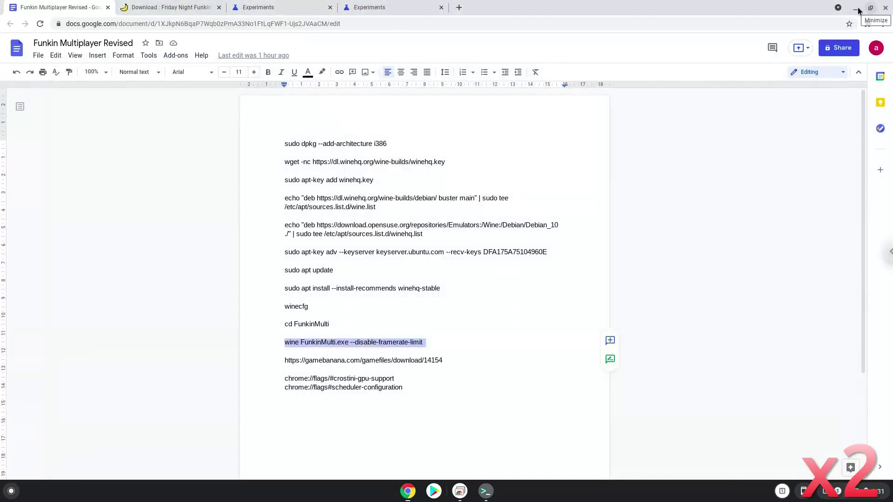
pyautogui.click(856, 8)
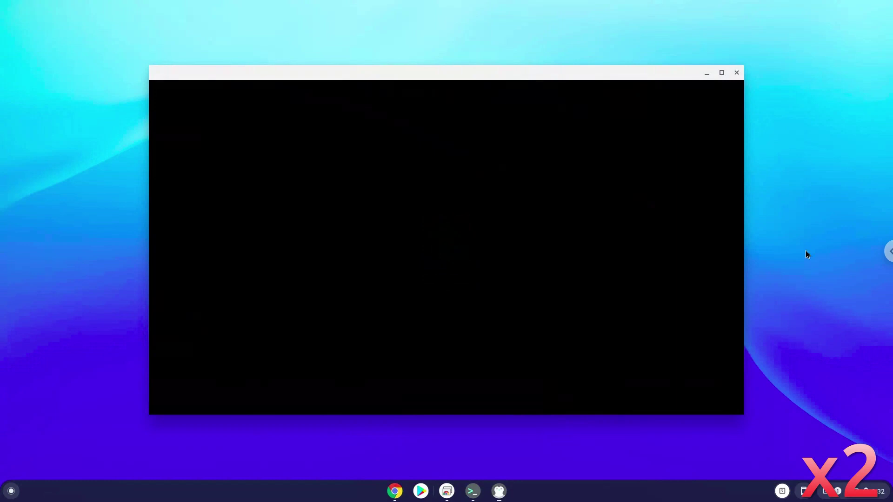
pyautogui.click(722, 73)
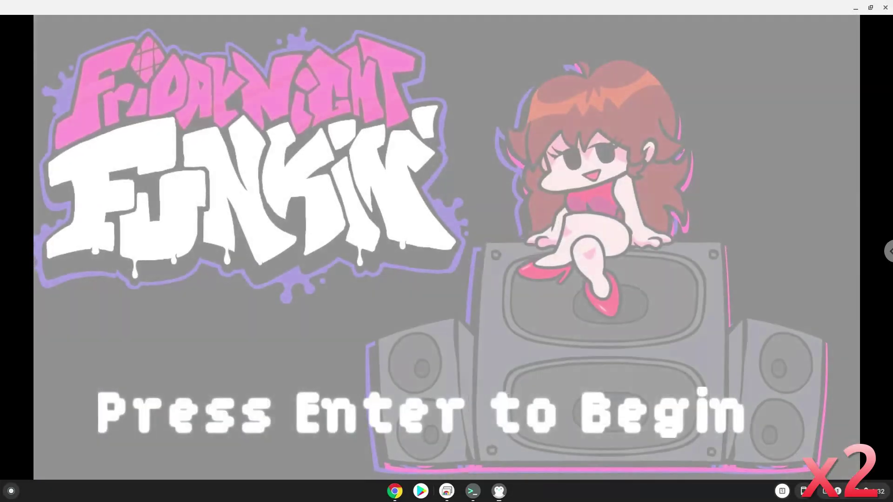
# Begin the game from the title screen, enter Story Mode and start Week 1 on Normal difficulty.
pyautogui.press('Return')
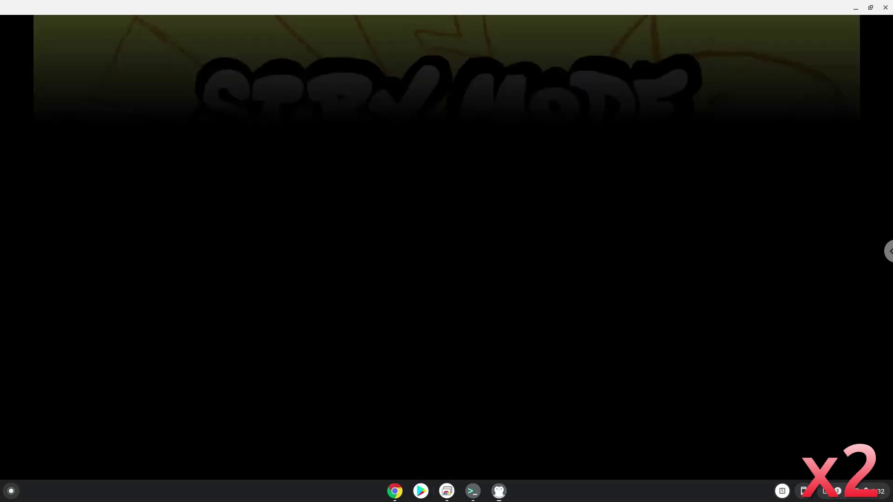
pyautogui.press('Return')
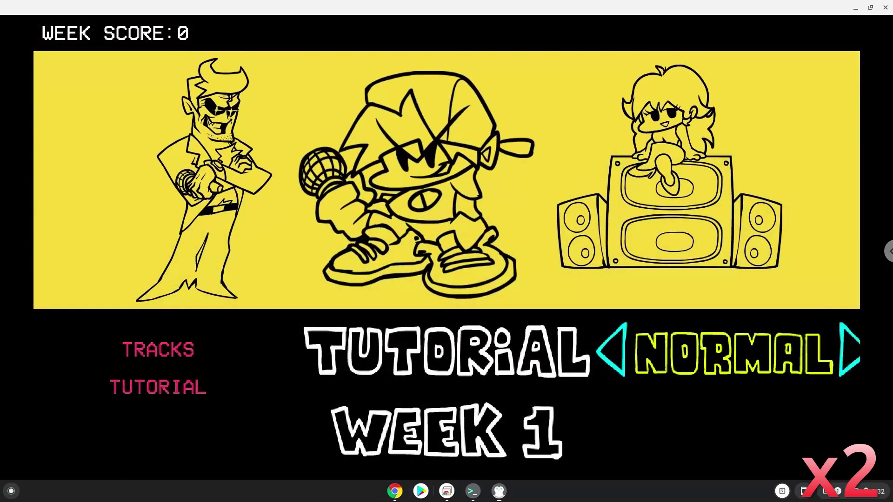
pyautogui.press('Down')
pyautogui.press('Return')
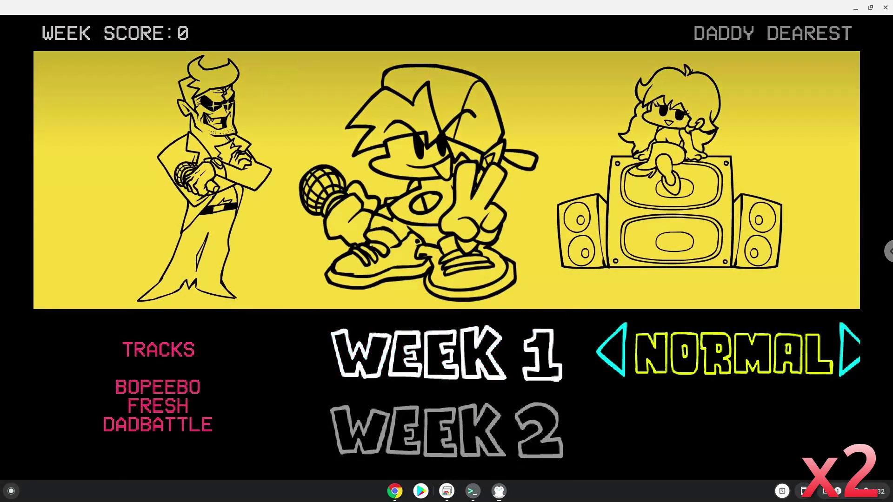